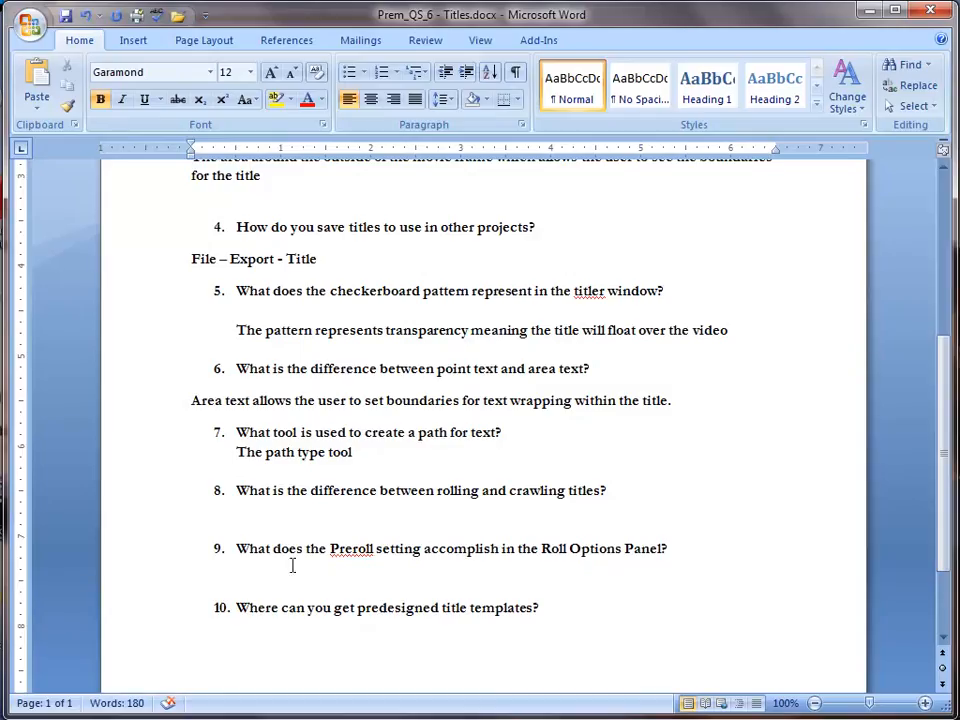
- Answer question 8 with "Rolling credits go from either top to bottom and crawling credits move from left to right"
click(395, 515)
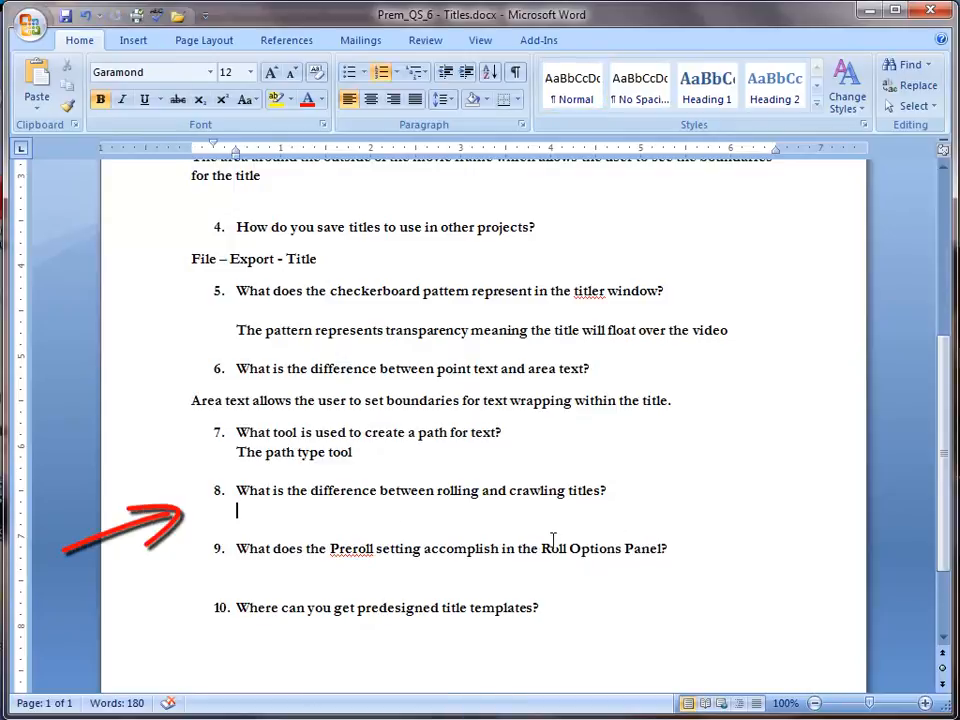
text(Rolling cred)
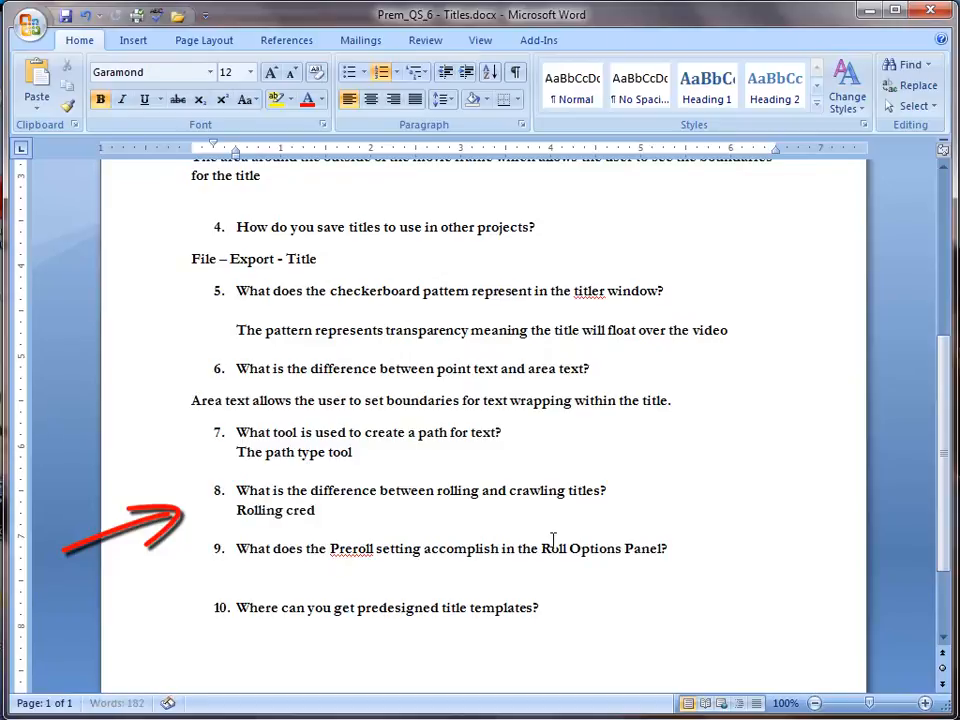
text(its)
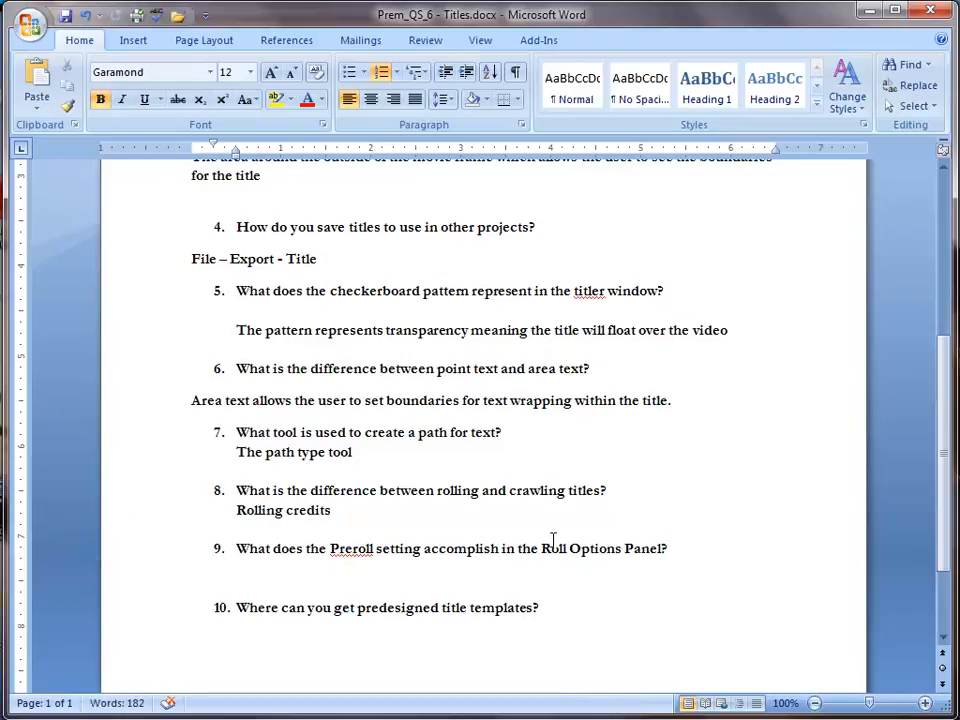
text( go from either)
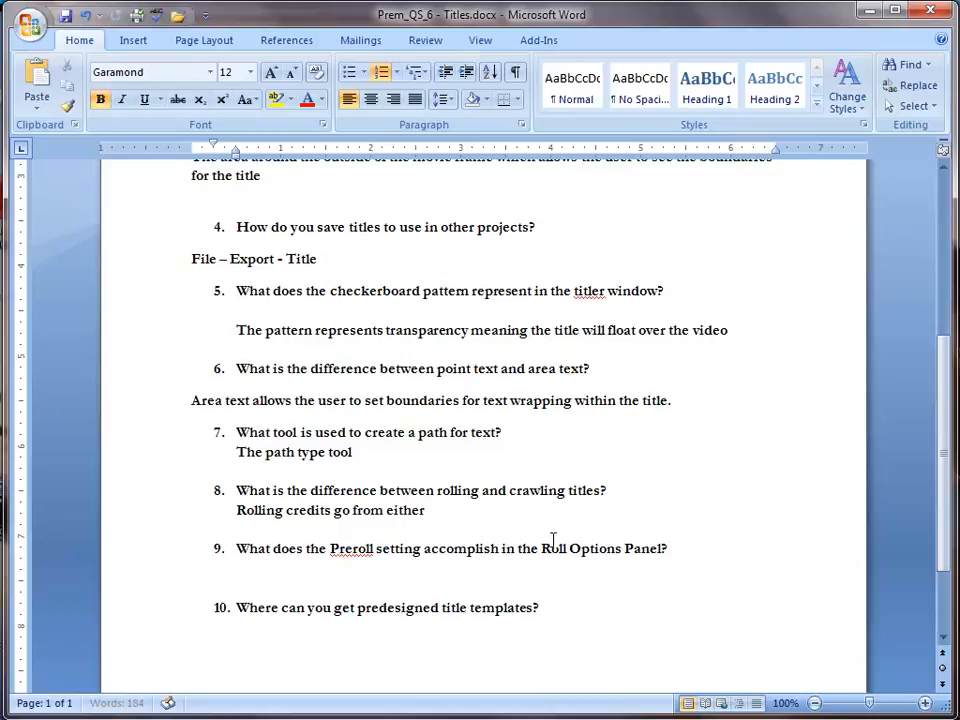
text( top to bottom)
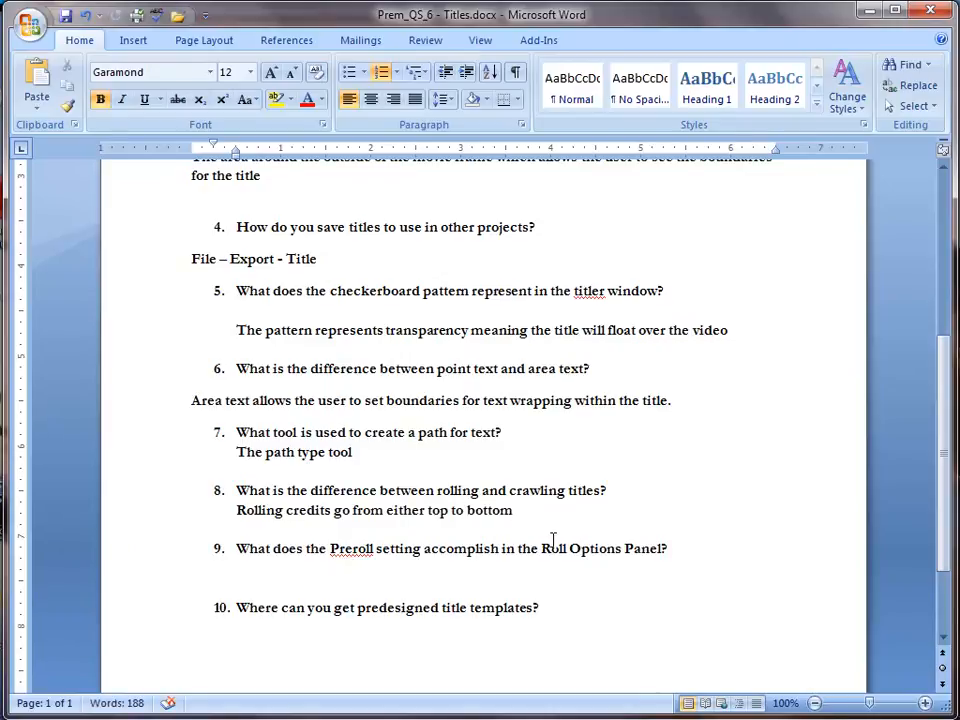
text( and crawling credits move from left to right)
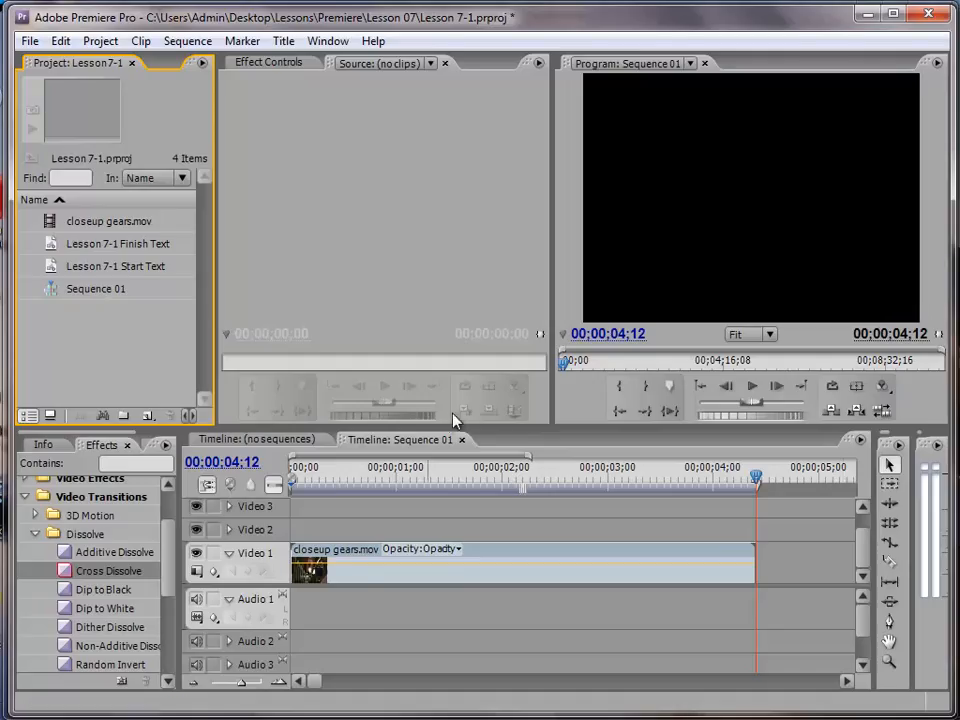
click(33, 42)
mouse_move(47, 64)
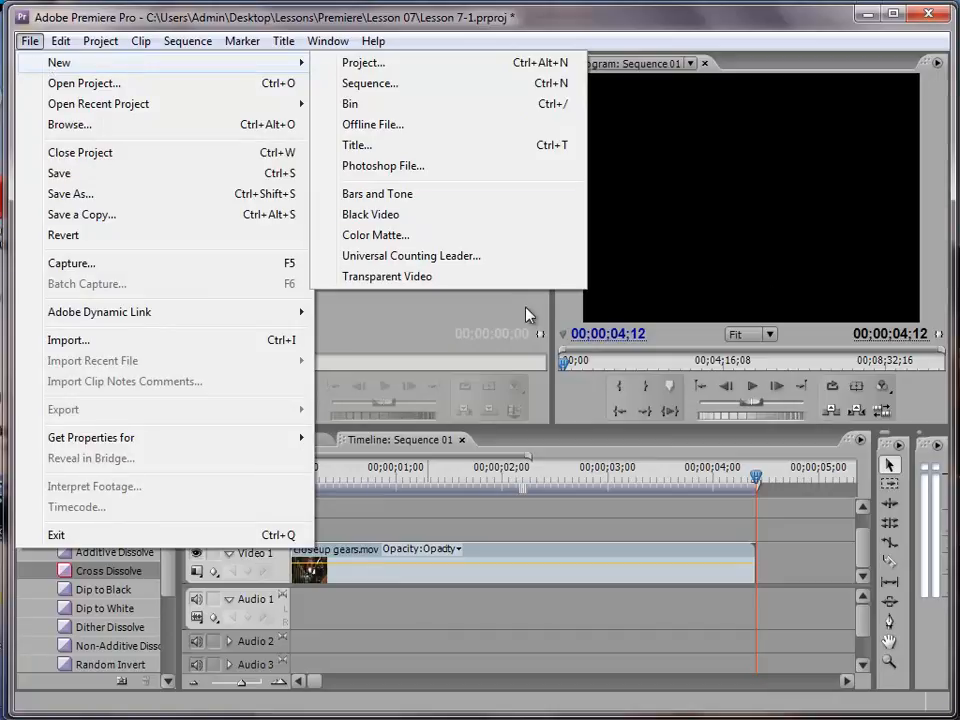
click(489, 321)
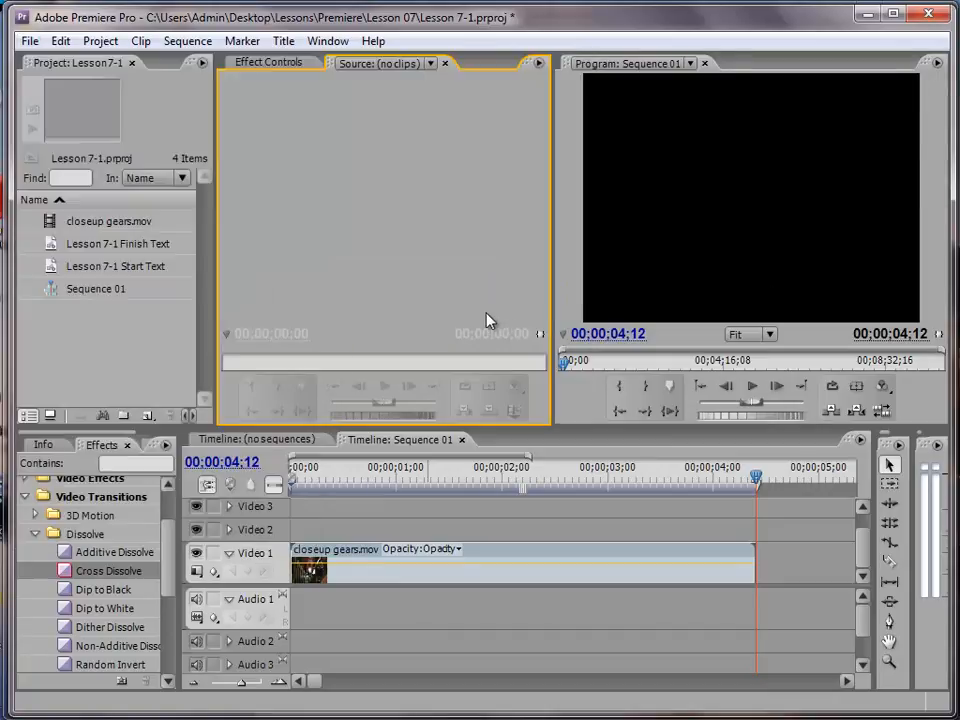
- Create a new default roll title named "End Credits" in the Lesson 7-1 Premiere Pro project
click(284, 42)
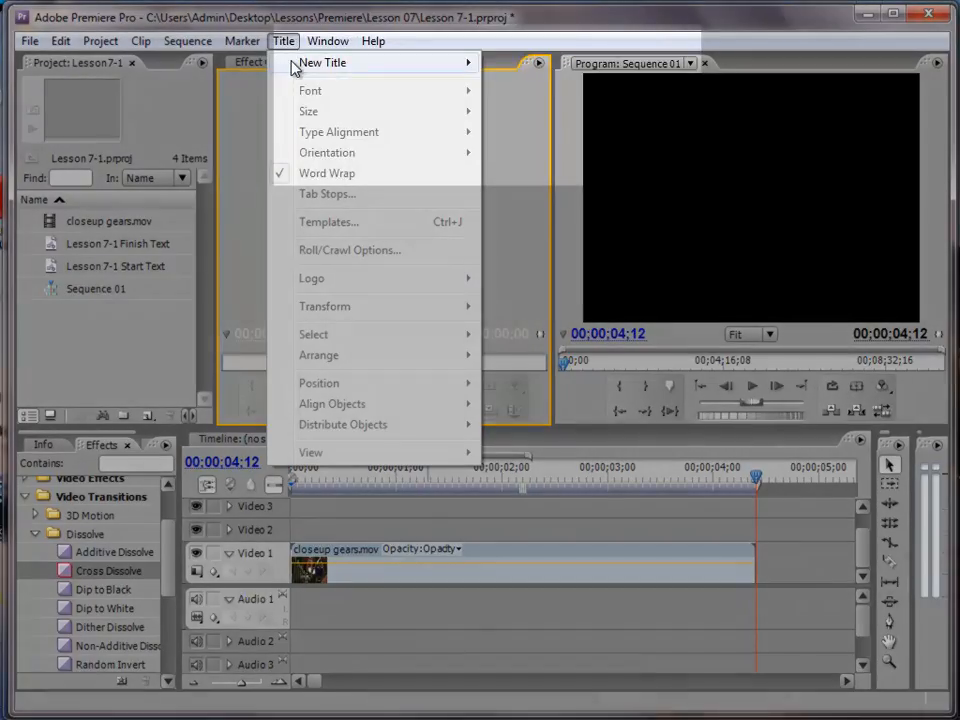
mouse_move(292, 68)
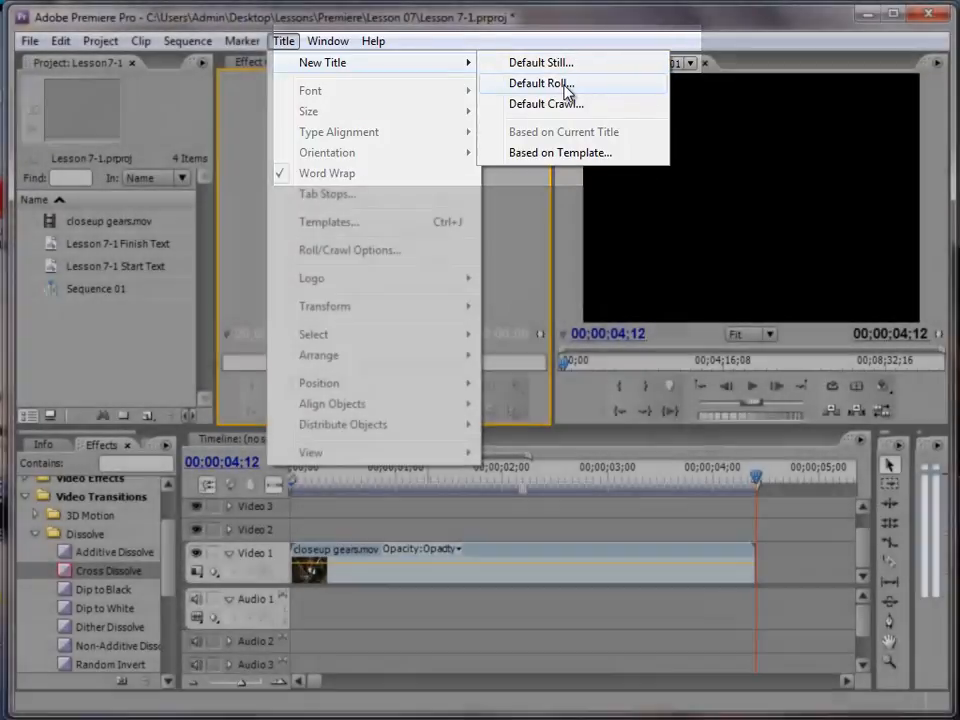
click(568, 85)
text(E)
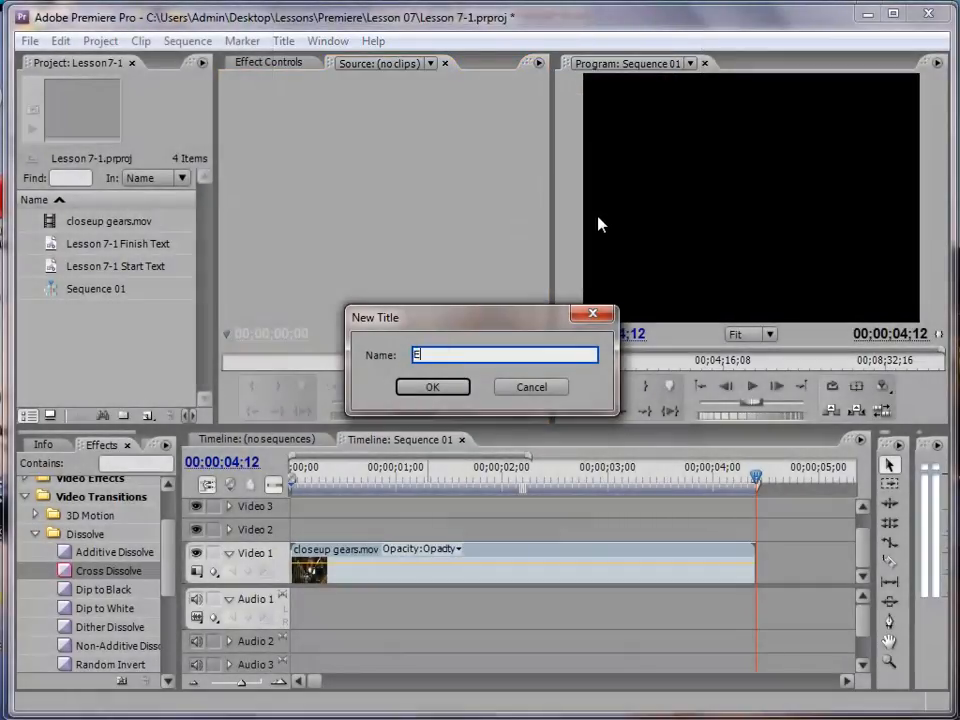
text(nd Credits)
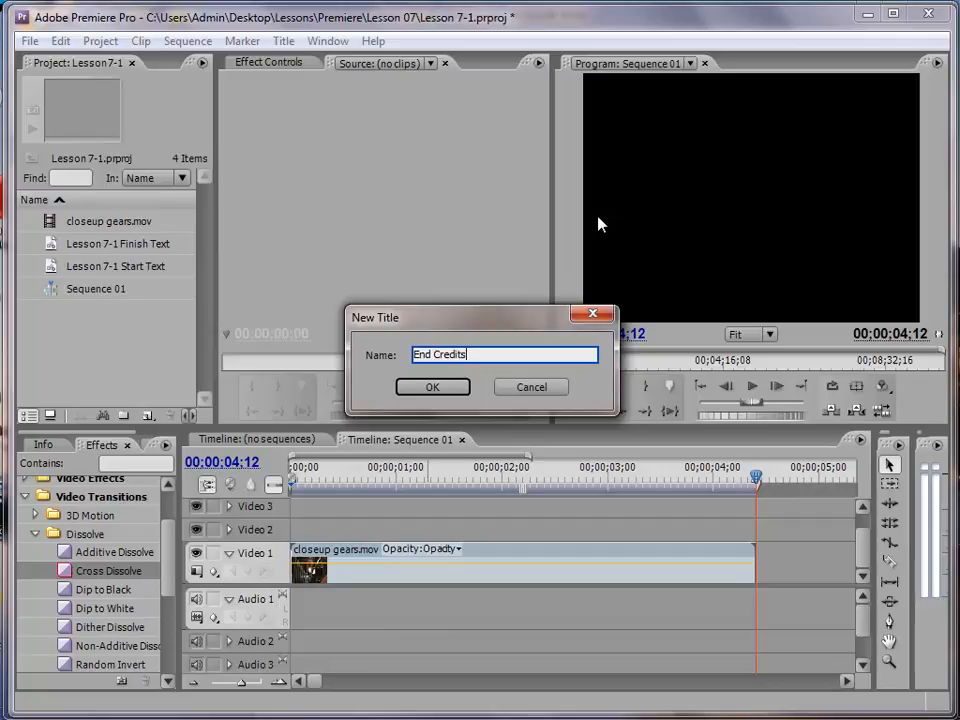
click(433, 389)
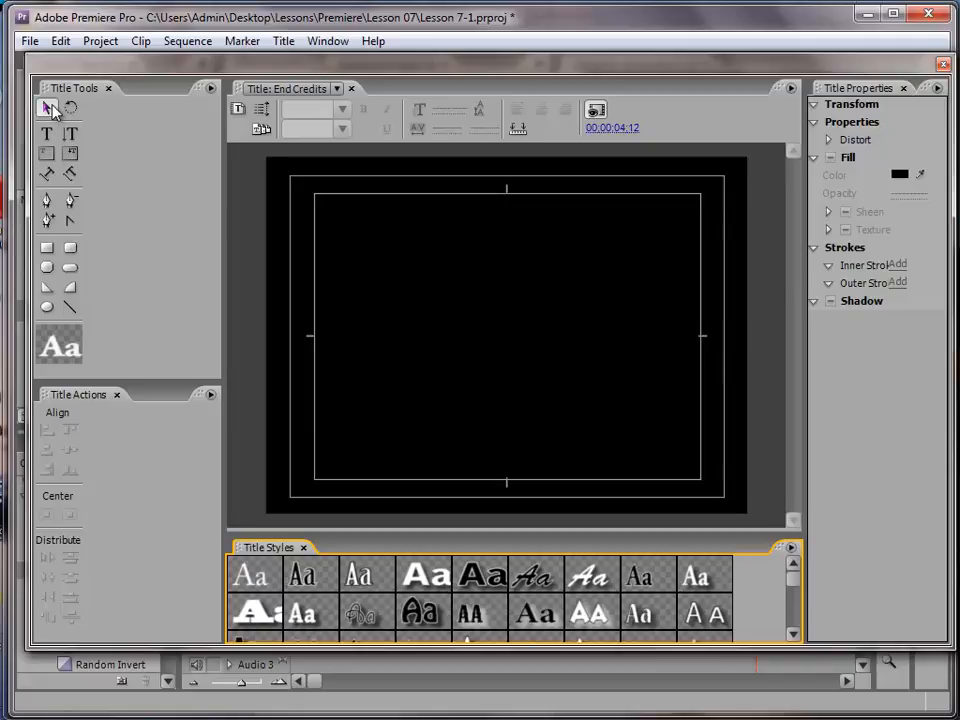
- With the Type tool, pick the Birch White 80 style and enter "Director:" and "Producer:" on separate lines in the title area's upper left
click(46, 136)
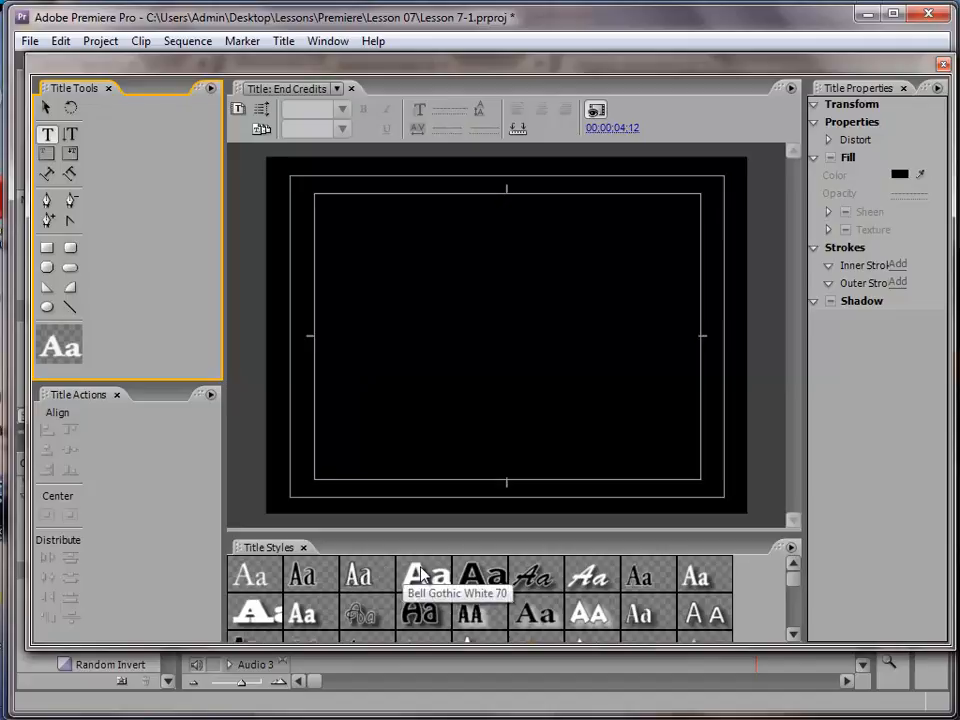
click(370, 580)
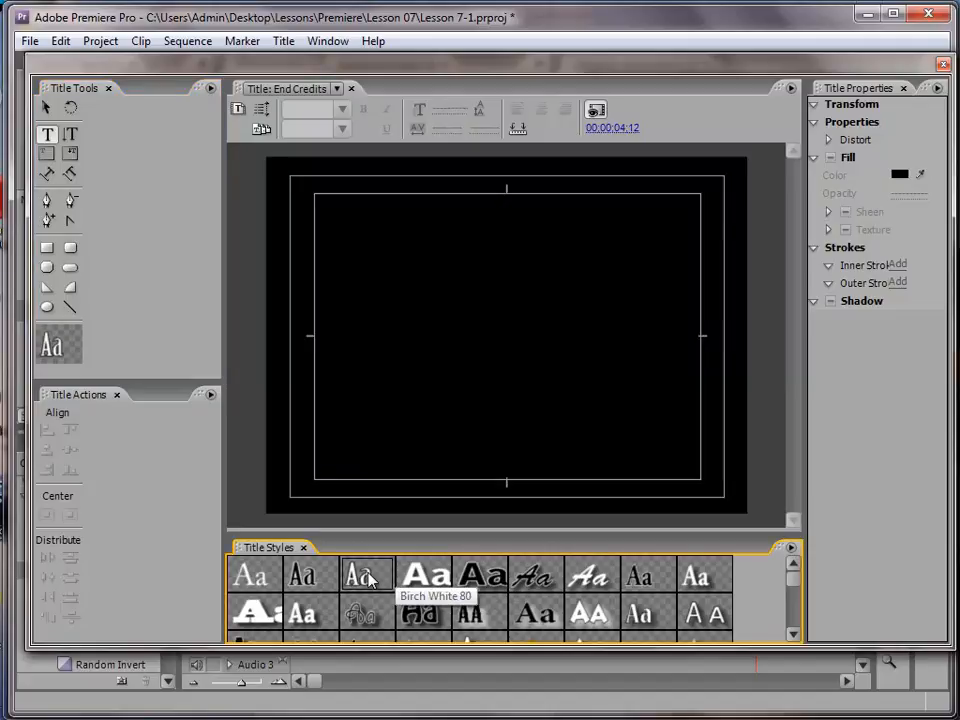
click(348, 240)
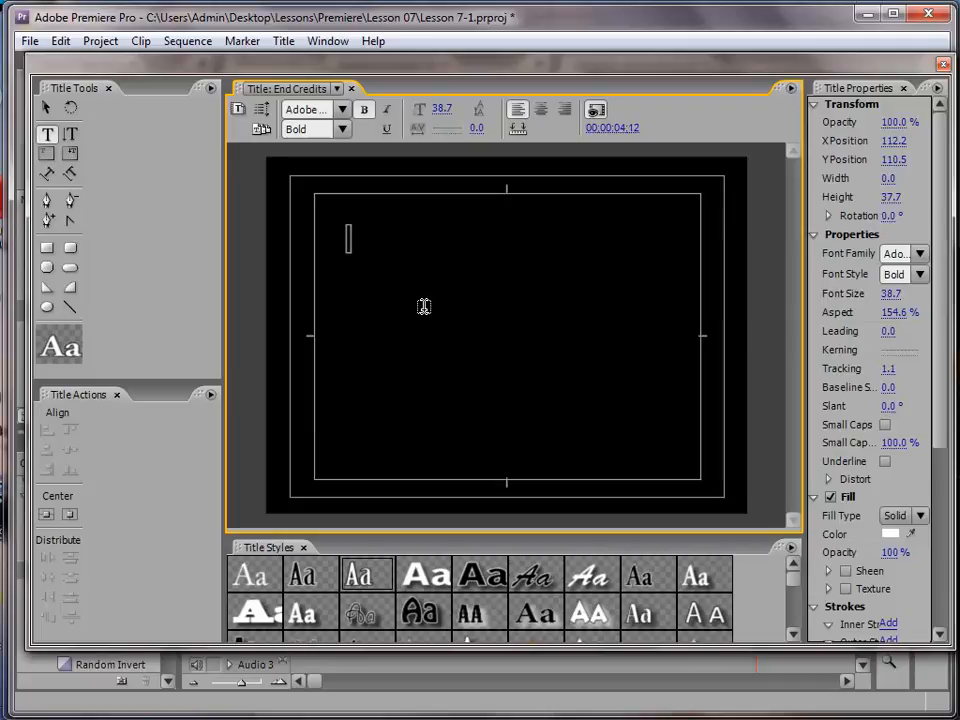
text(D)
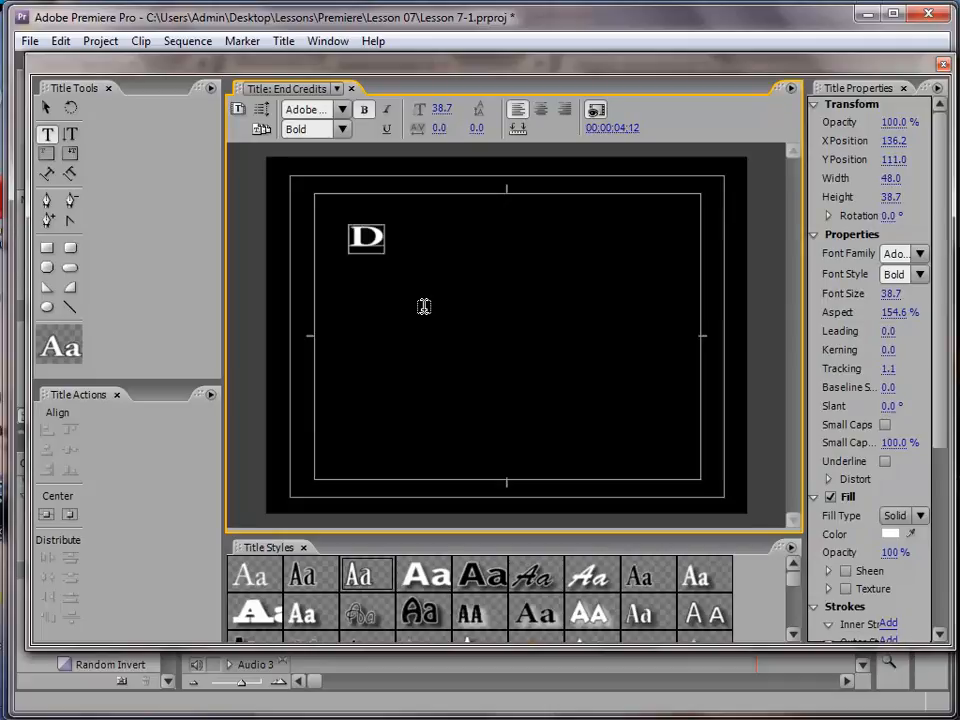
text(irector)
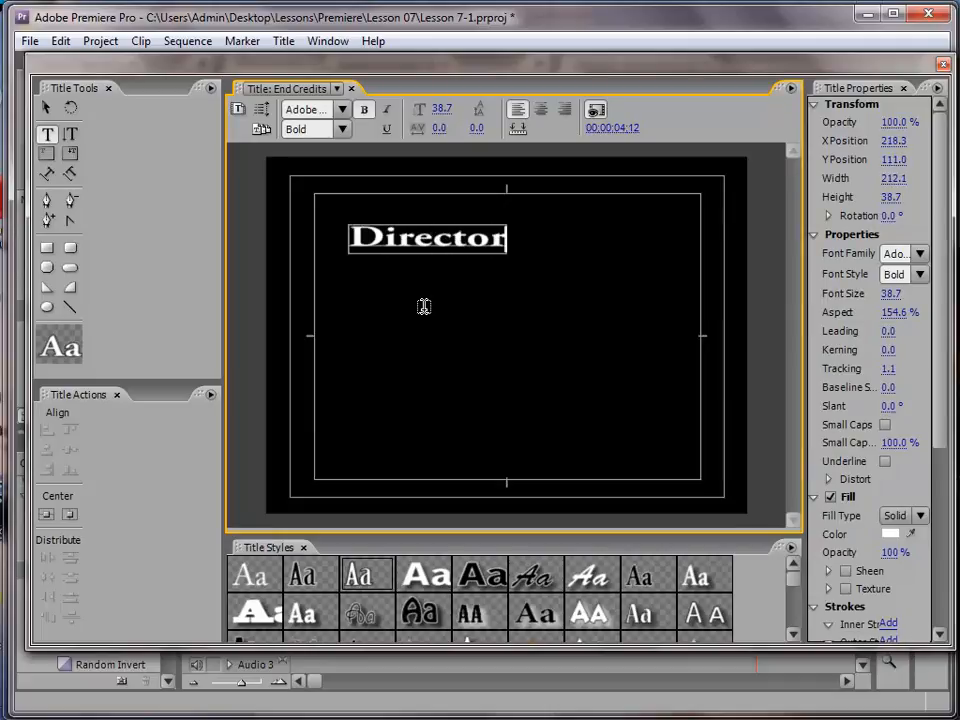
text(:)
key(Return)
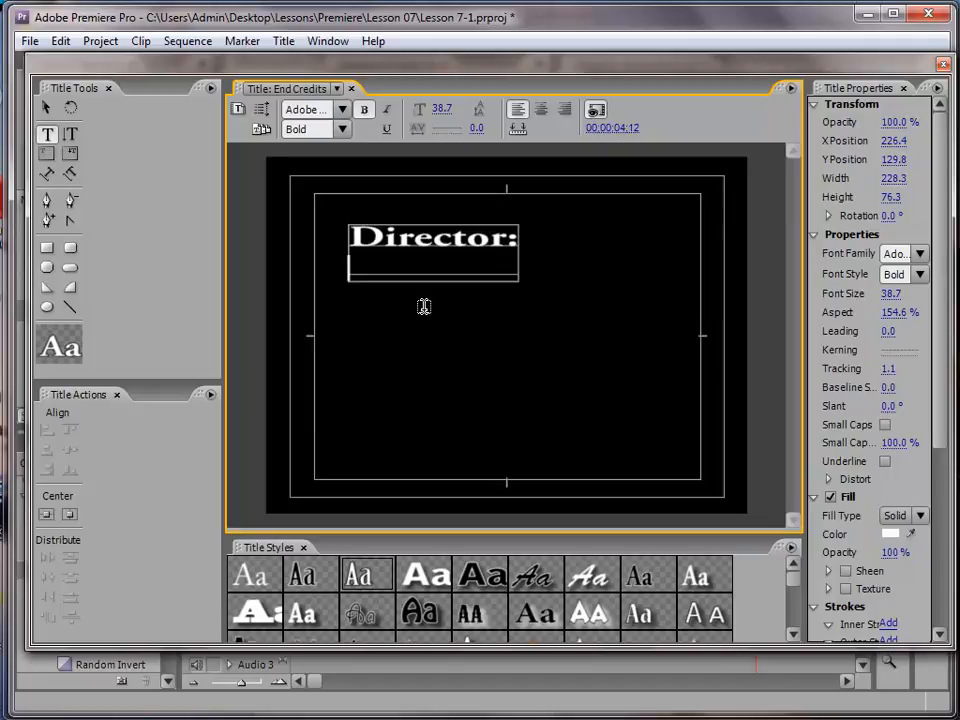
text(Producer)
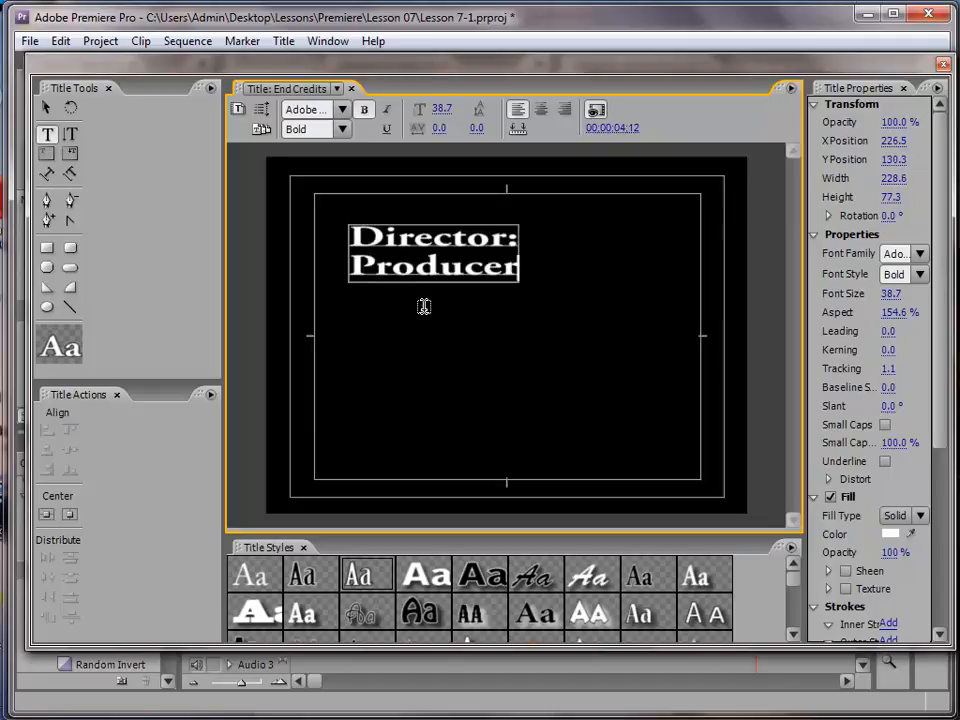
text(:)
key(Return)
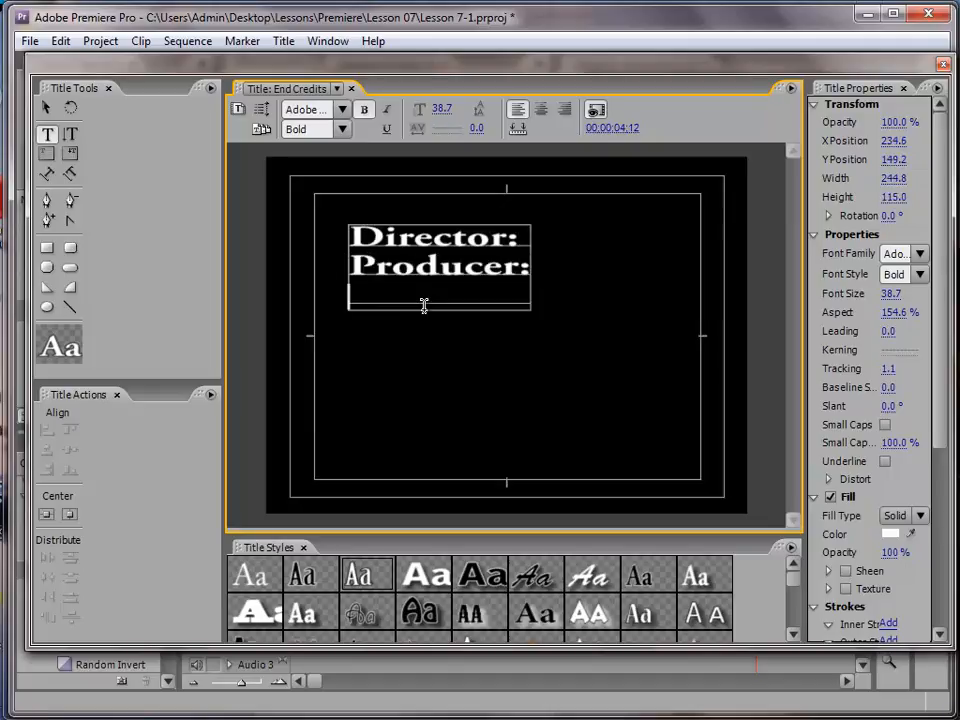
- Insert a blank line between "Director:" and "Producer:" and add two line breaks after "Producer:"
click(347, 265)
key(Return)
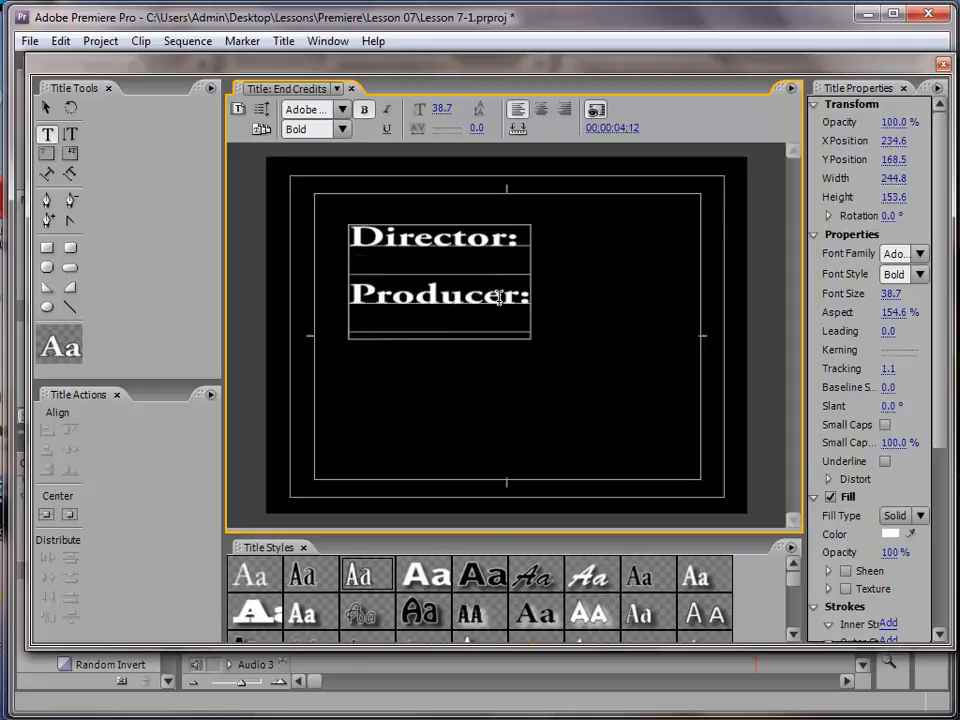
click(529, 293)
key(Return)
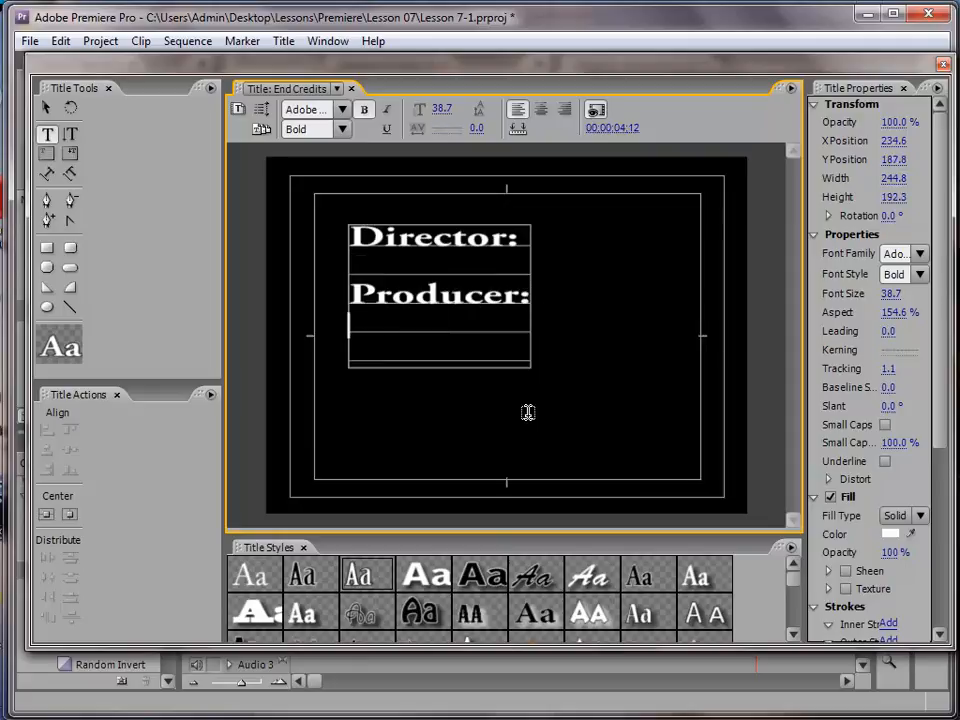
key(Return)
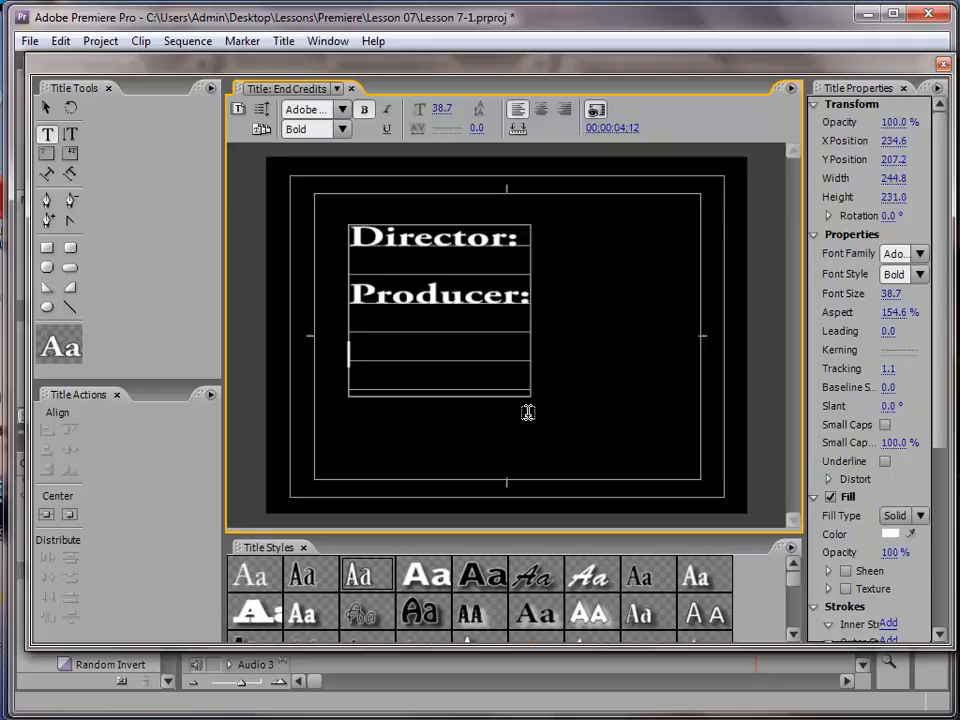
- Add the credit lines "Actor:" and "Editor:" below "Producer:", leaving a blank line after each one
text(Ac)
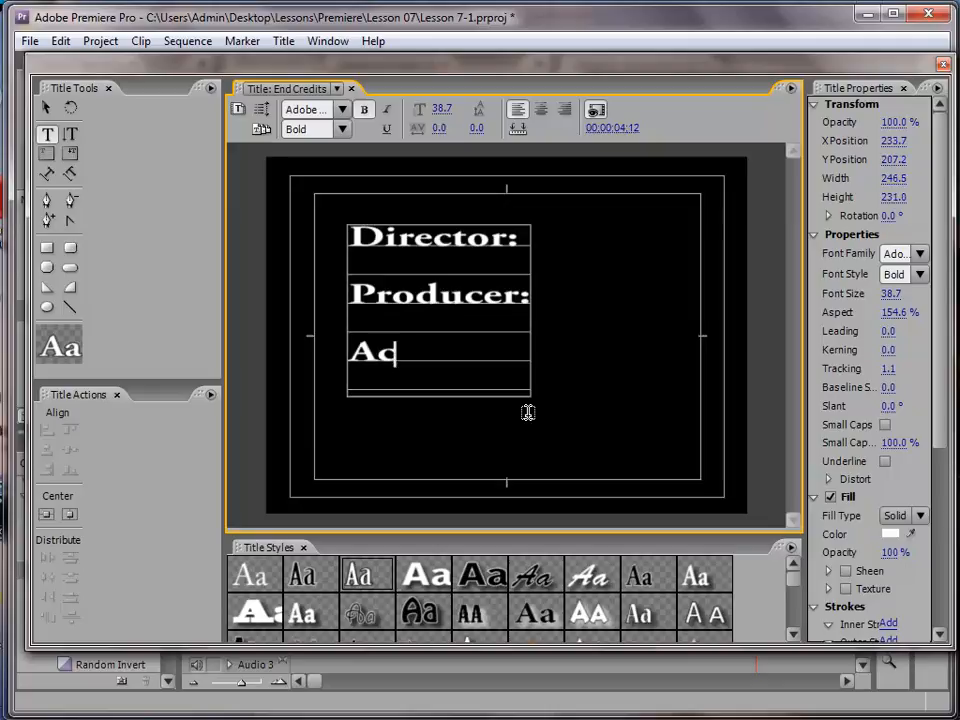
text(tor:)
key(Return)
key(Return)
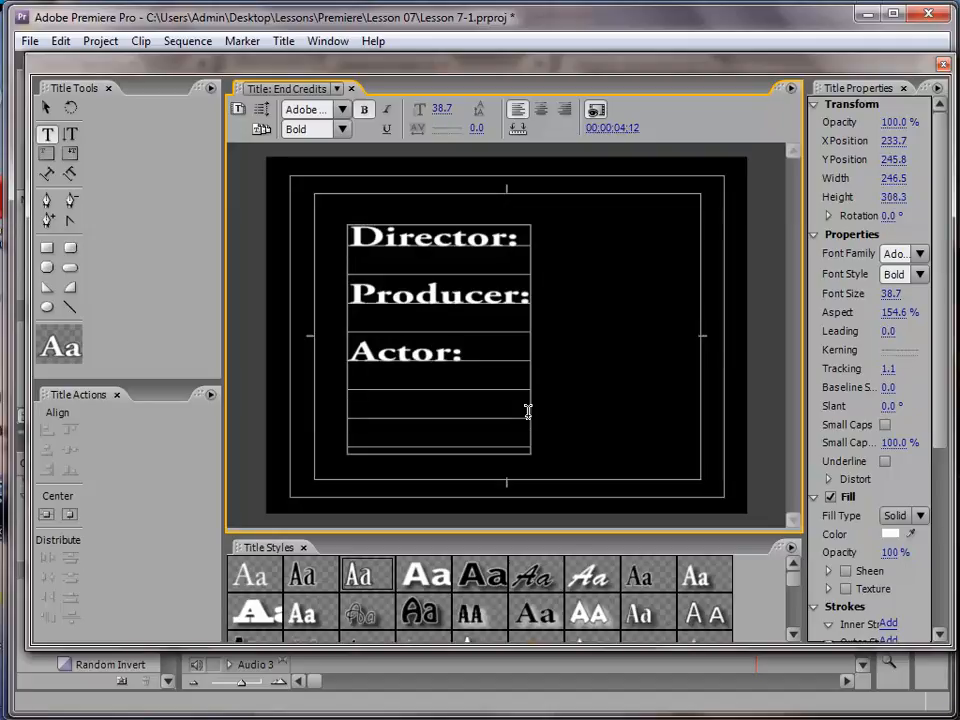
text(Edit)
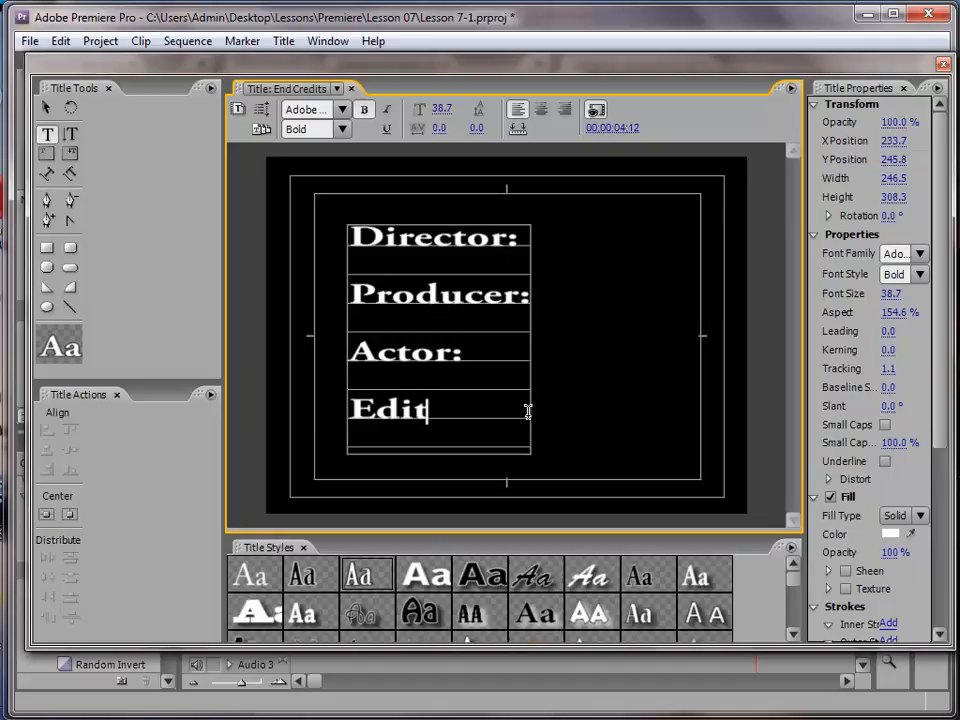
text(or:)
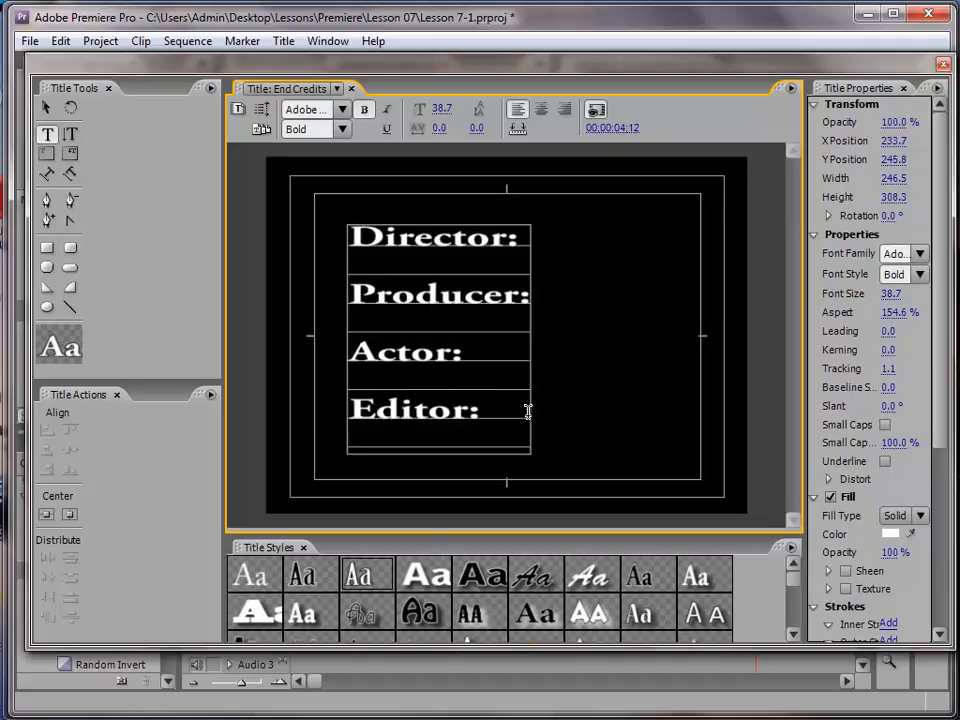
key(Return)
key(Return)
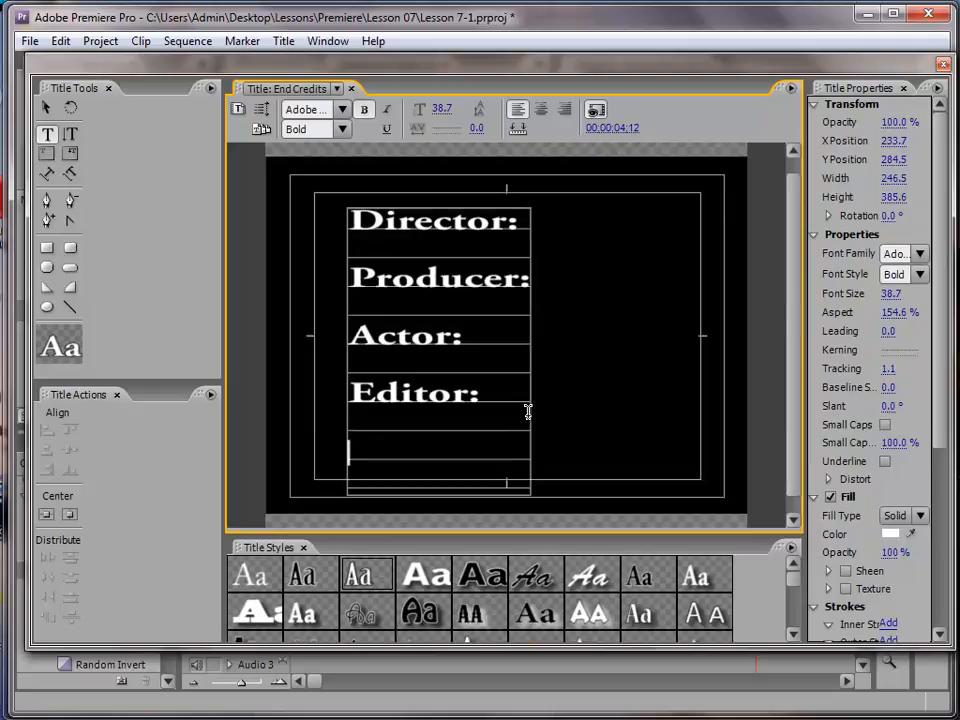
- Add the credit lines "Composer:" and "Set Design:" below "Editor:", separated by a blank line
text(Comp)
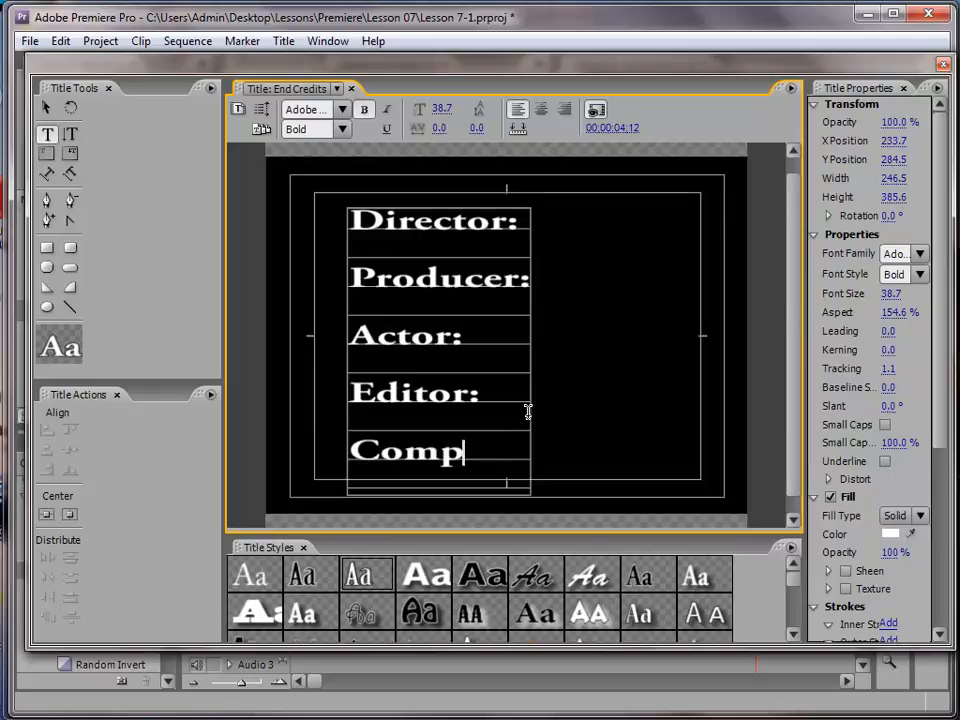
text(oser:)
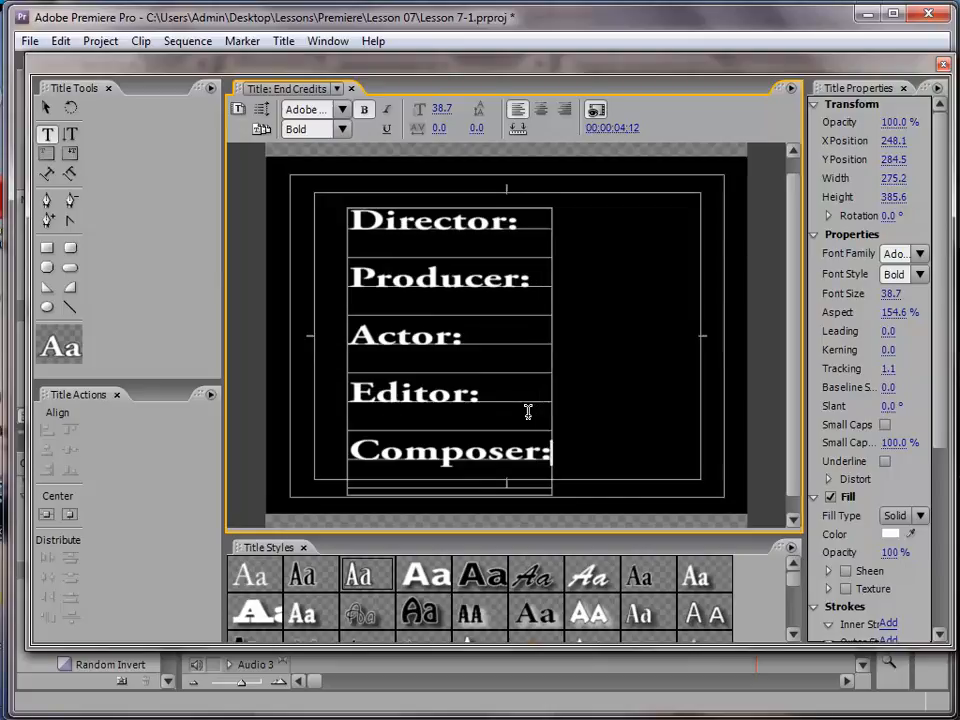
key(Return)
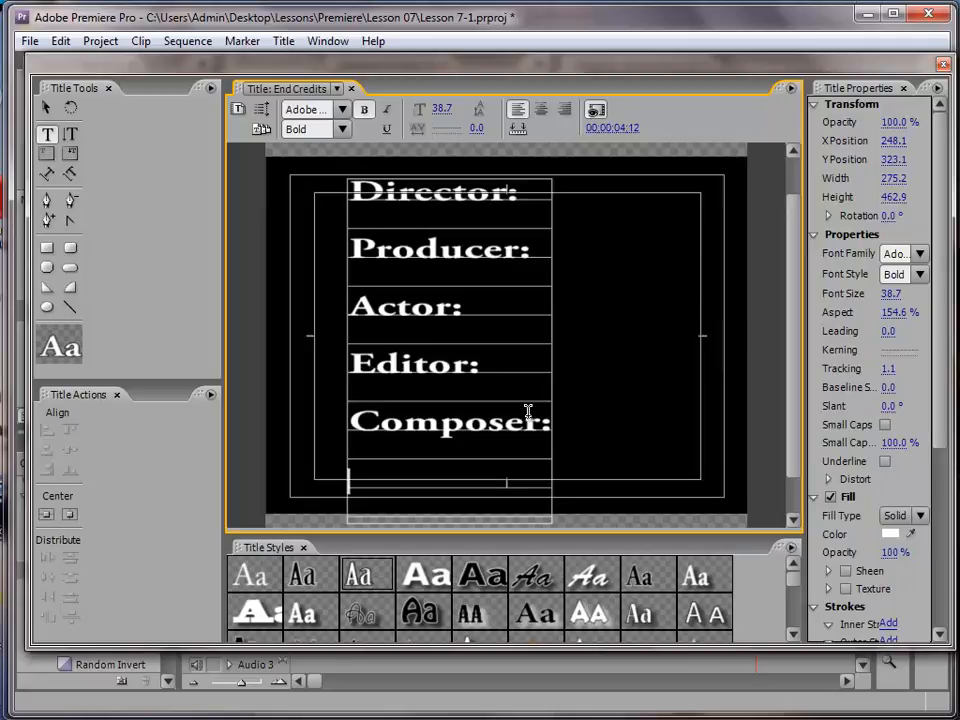
text(Set)
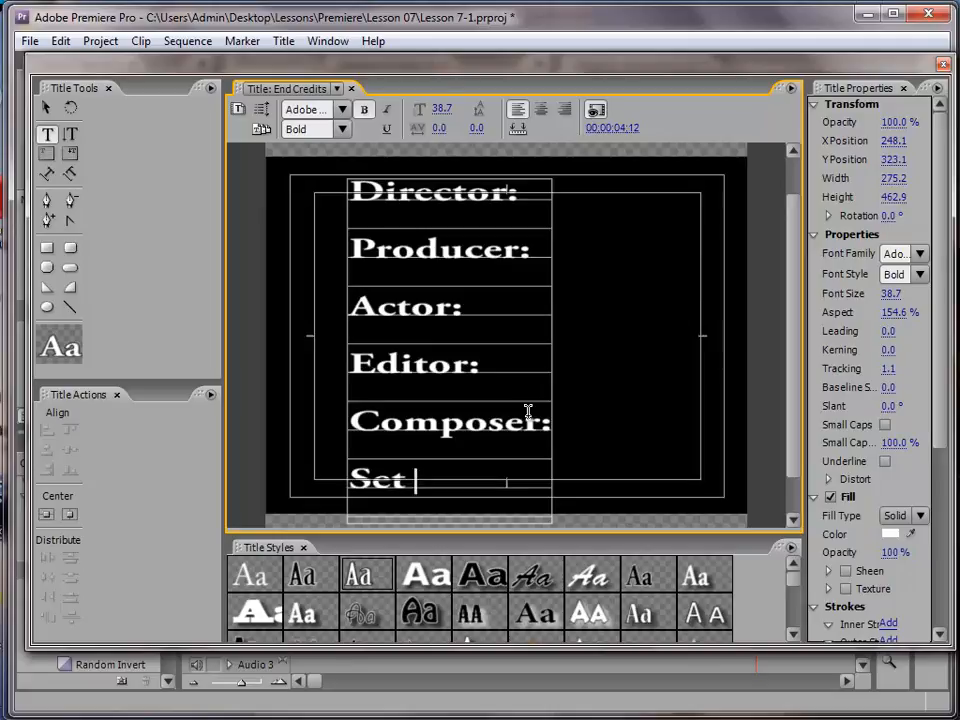
text( Design:)
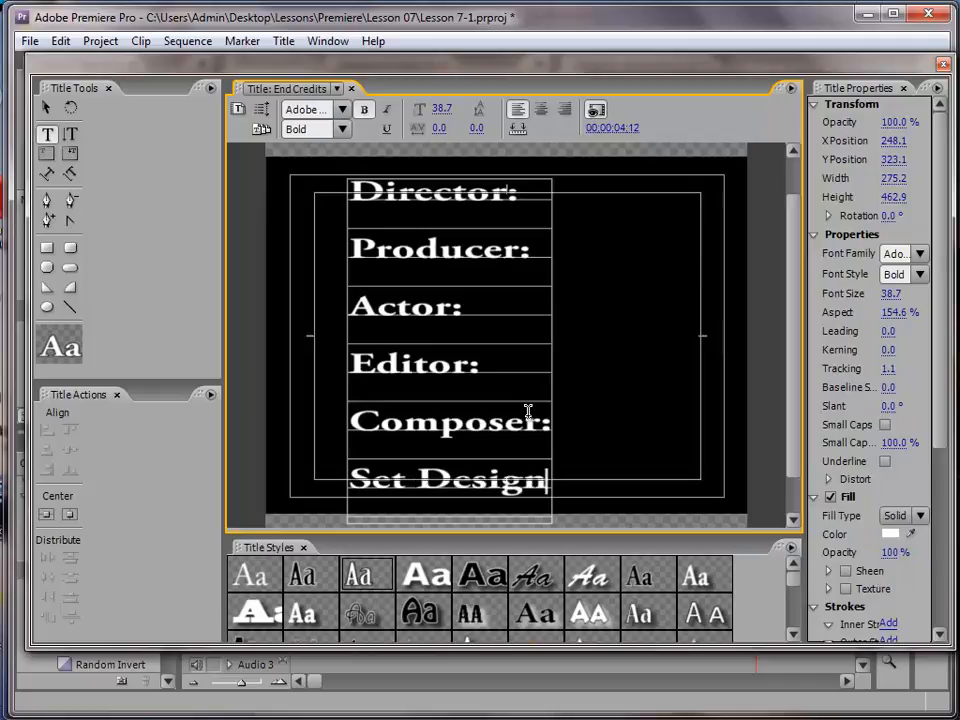
key(Return)
key(Return)
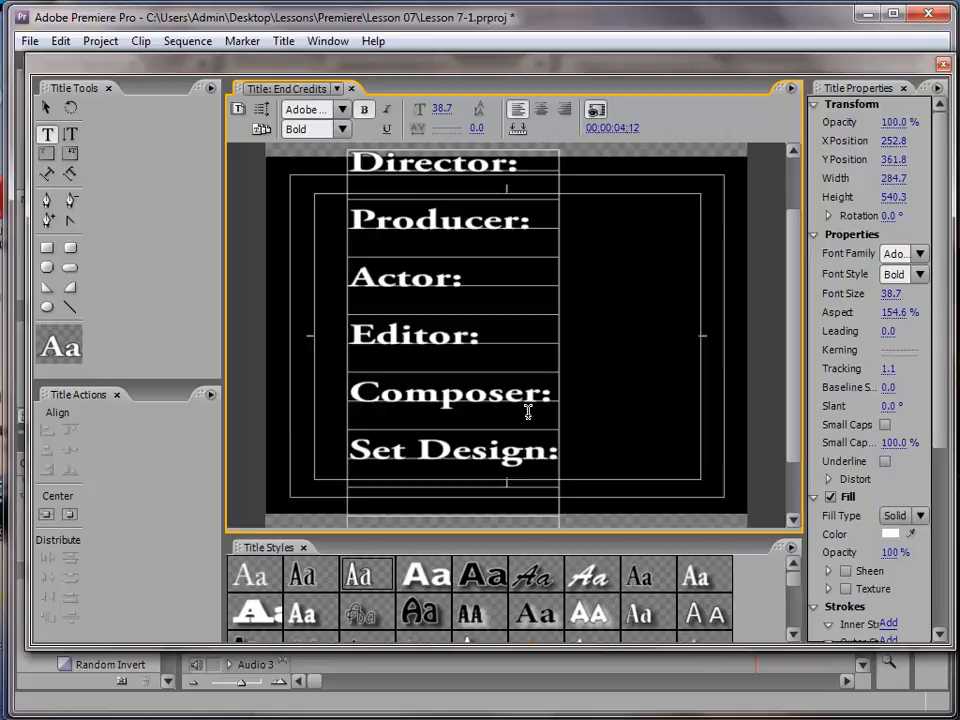
- Add the credit line "Gaffer:" below "Set Design:" and move the text block to the inner safe margin, about X 207, Y 465
text(G)
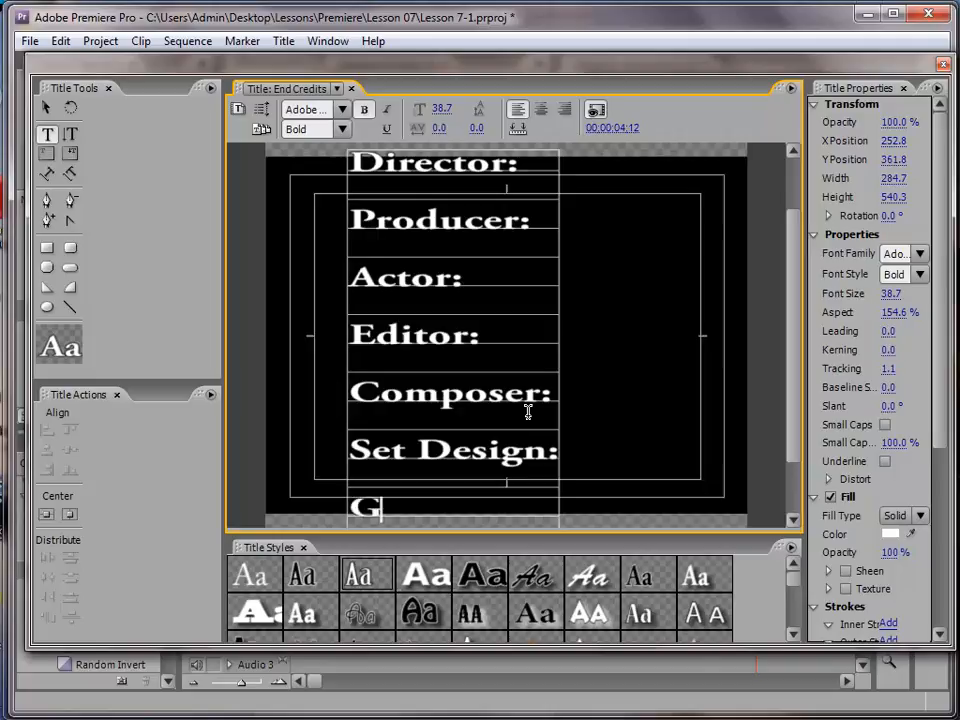
text(affer:)
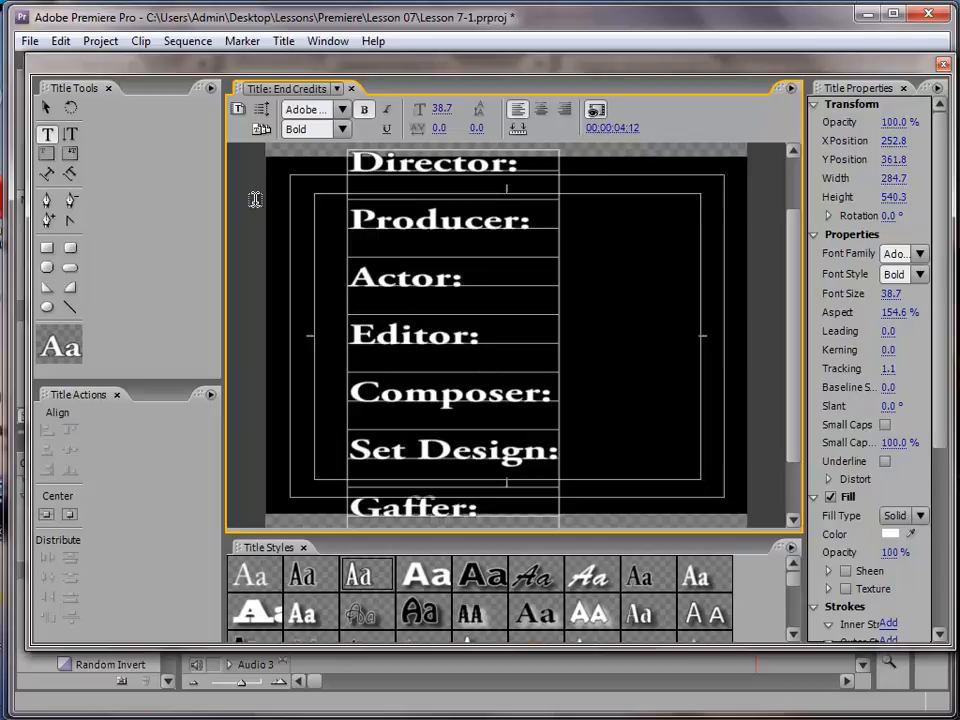
click(47, 110)
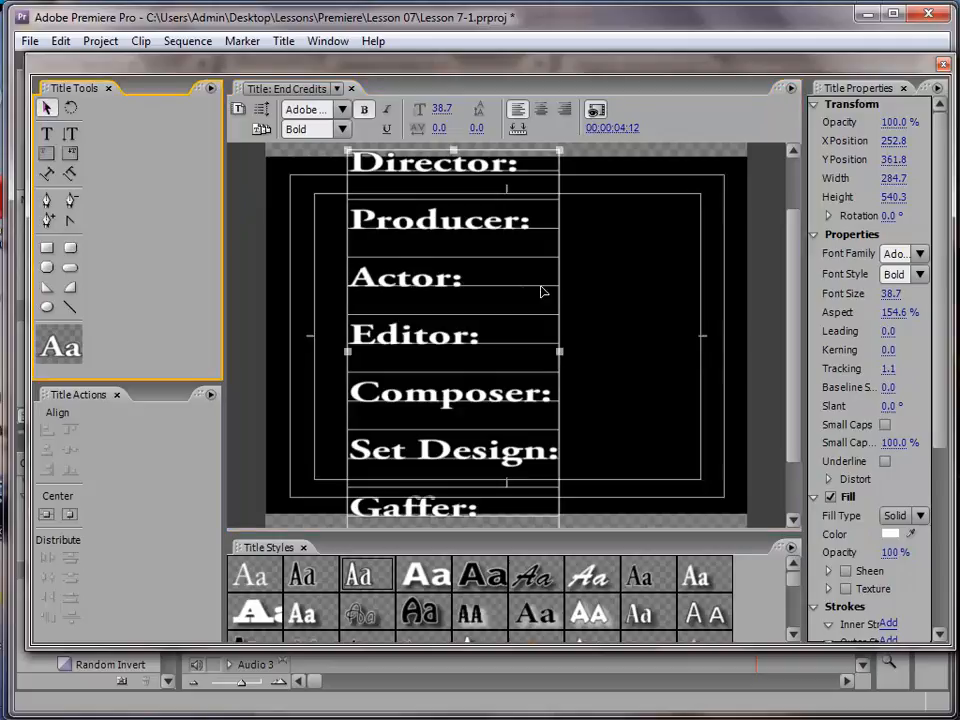
drag(505, 177, 472, 252)
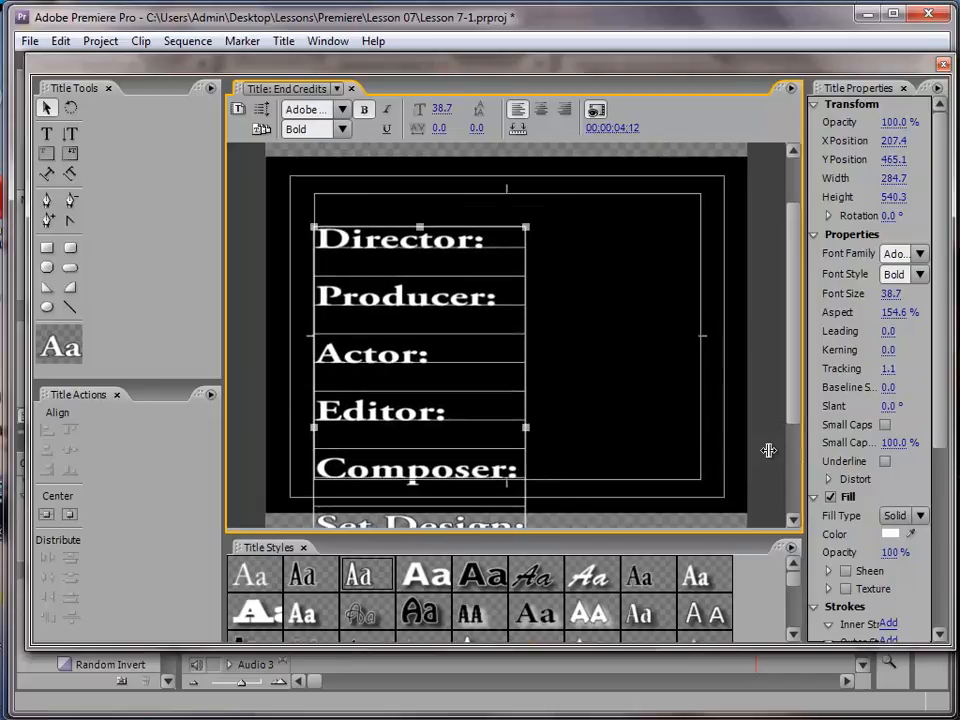
scroll(800, 313, down, 3)
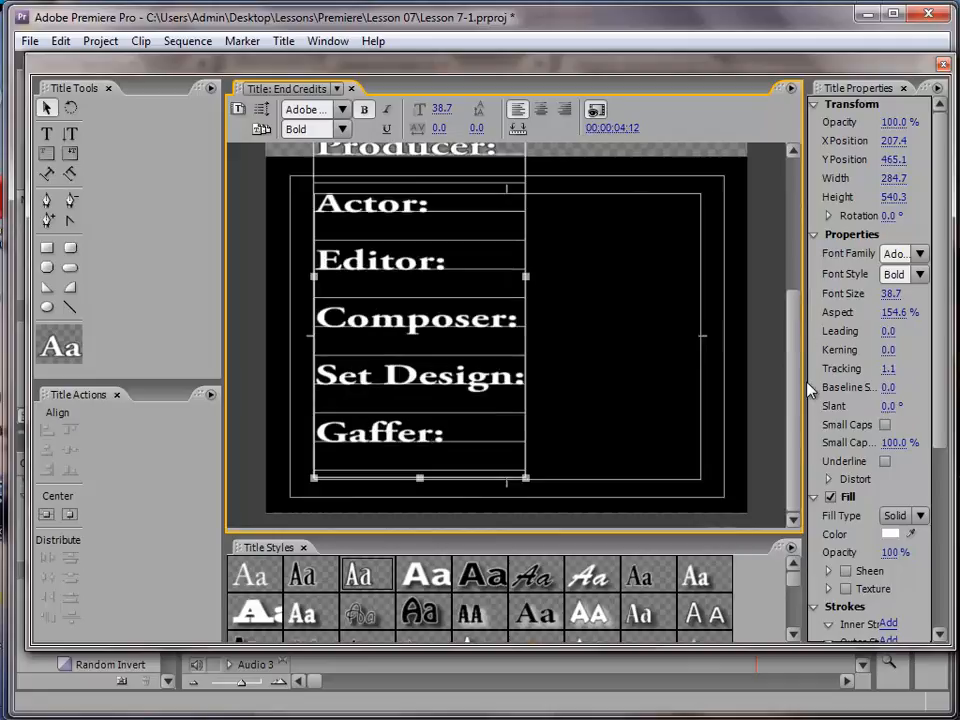
scroll(806, 313, up, 4)
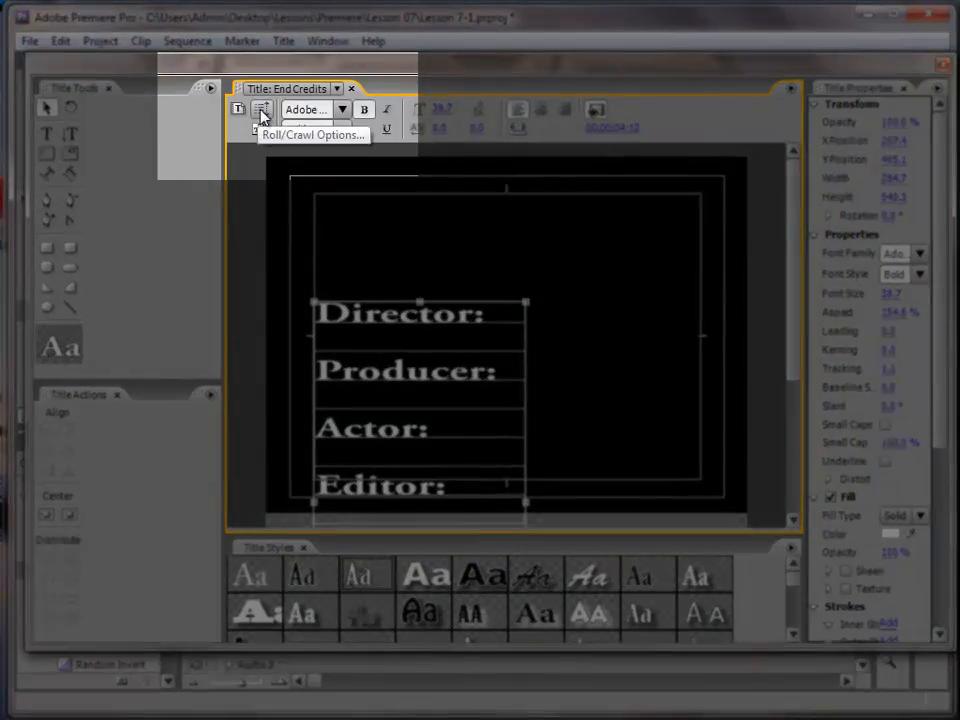
- Open the roll and crawl options for the End Credits title
click(261, 112)
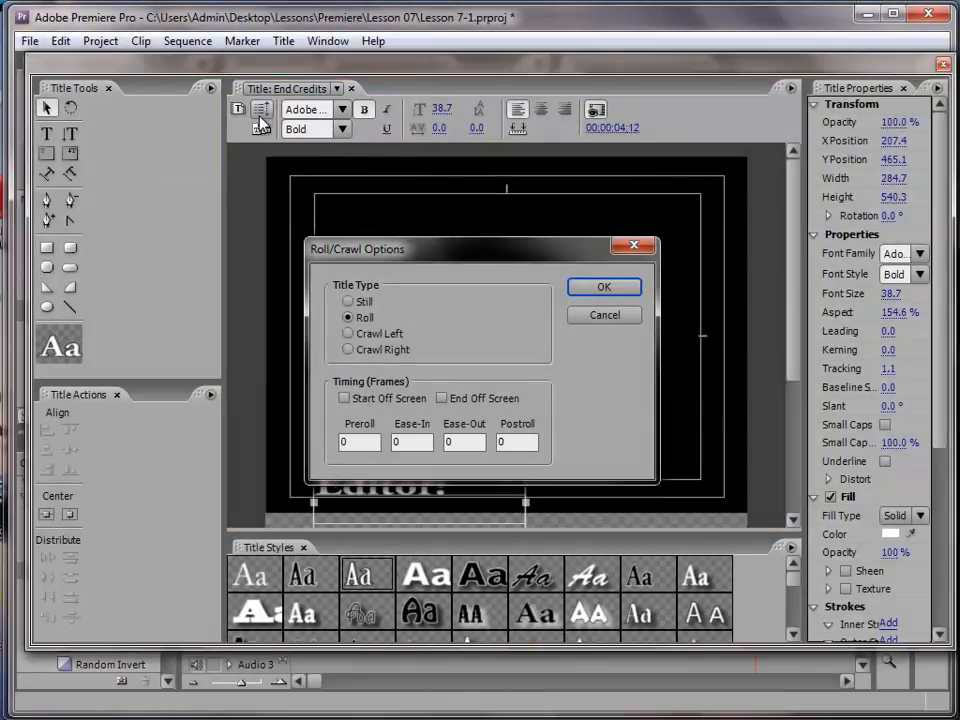
drag(458, 262, 368, 190)
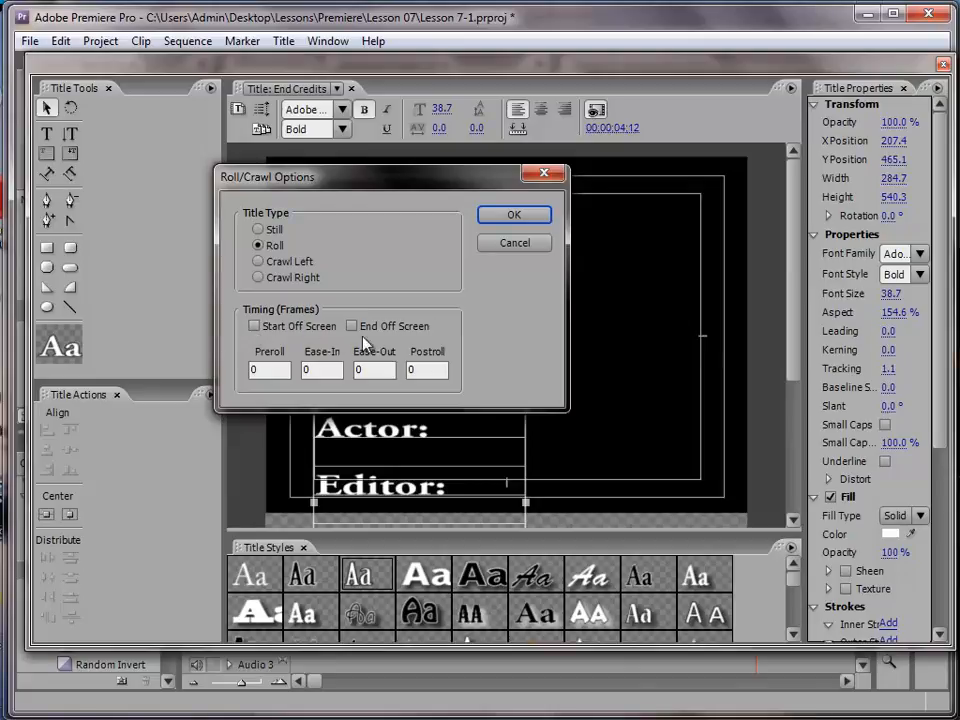
click(256, 327)
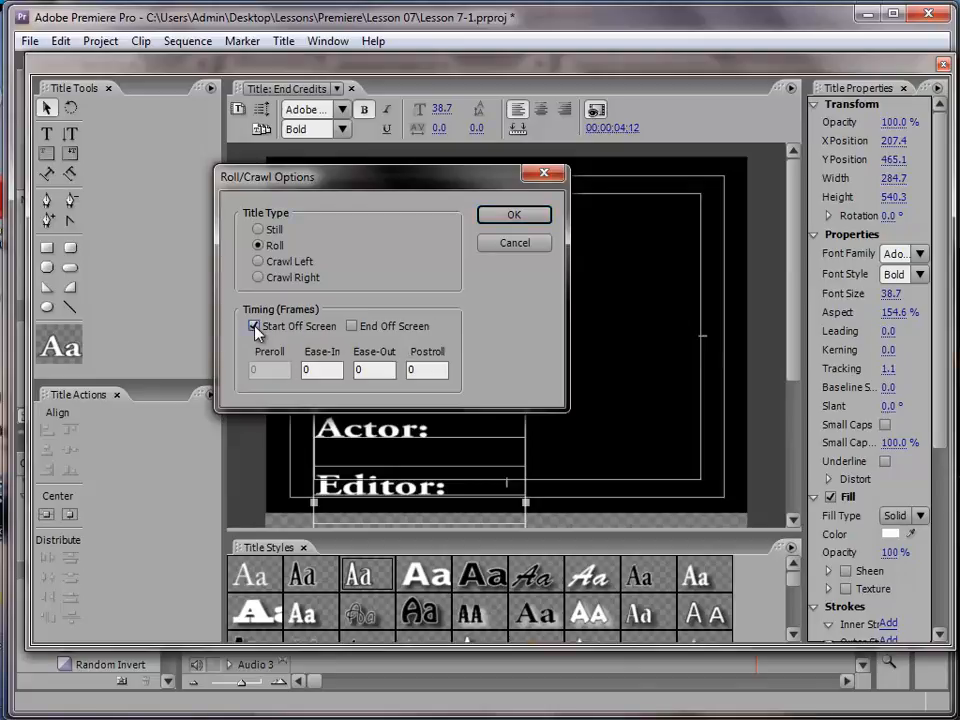
click(351, 326)
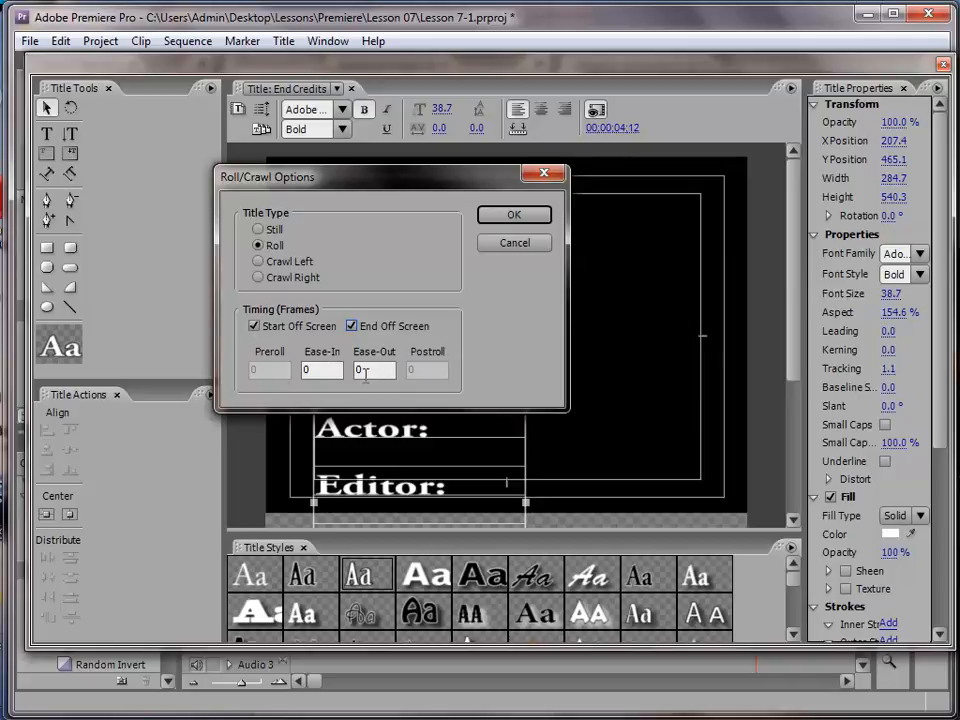
click(262, 327)
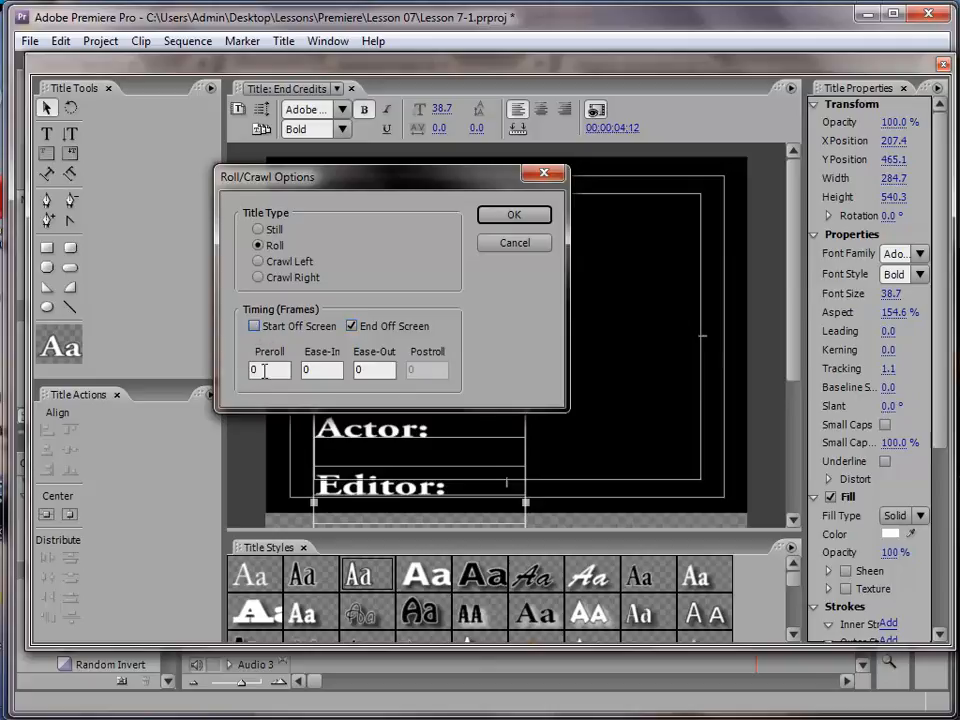
click(352, 326)
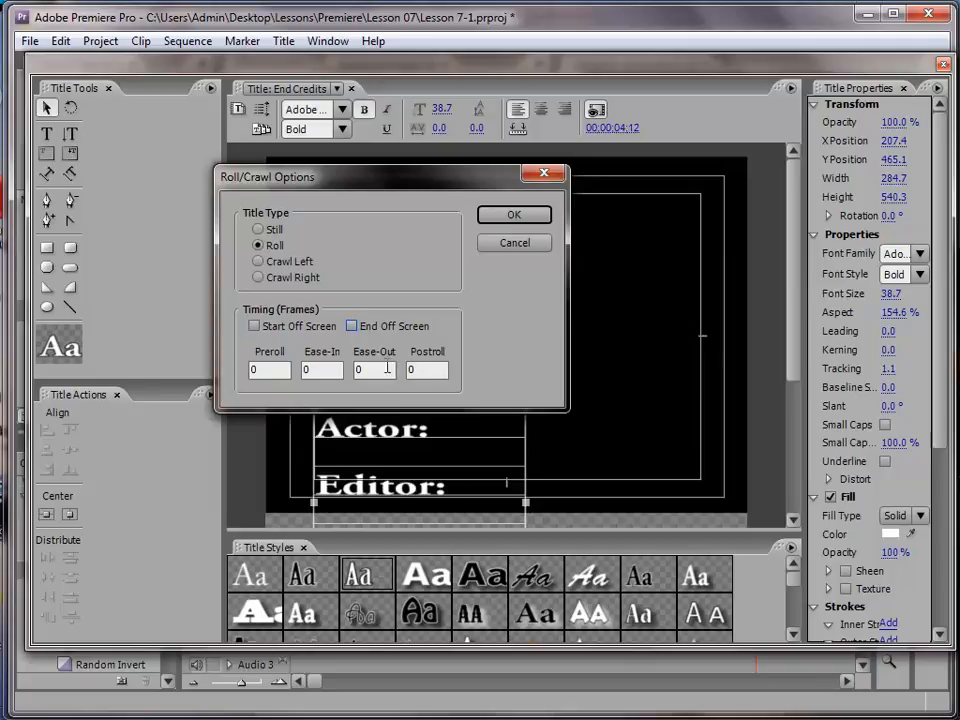
- Set both the Preroll and the Postroll of the rolling title to 10 frames
click(268, 369)
text(10)
click(427, 378)
click(428, 372)
text(10)
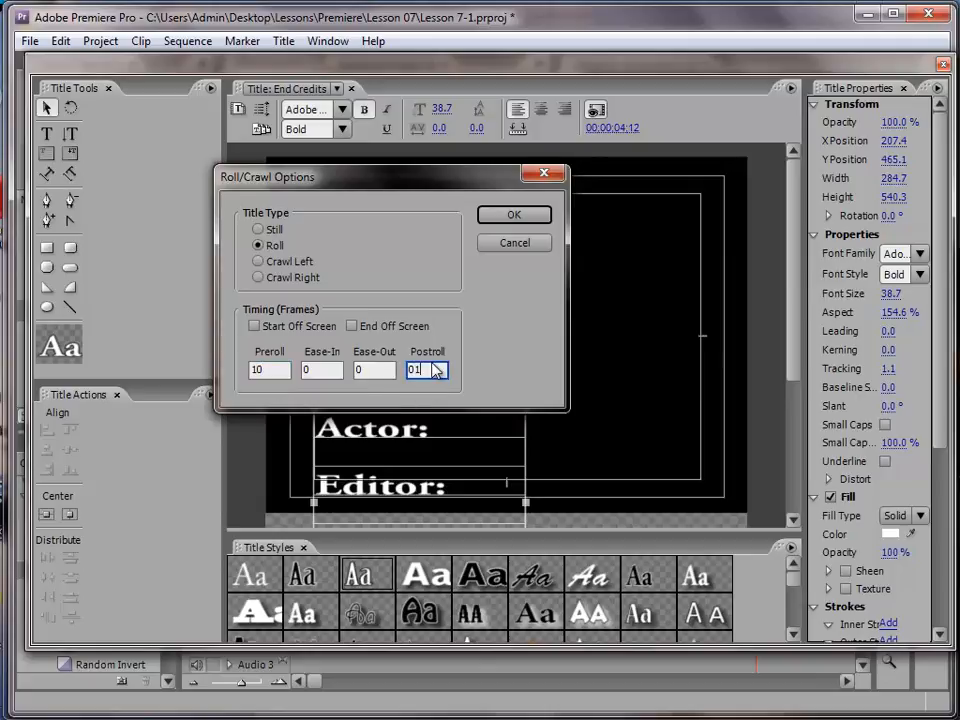
key(BackSpace)
key(BackSpace)
key(BackSpace)
text(10)
- Switch to Word and answer question 9 with "Preroll allows the user to delay the rolling piece of the credits. It is measured in frames"
key(alt+Tab)
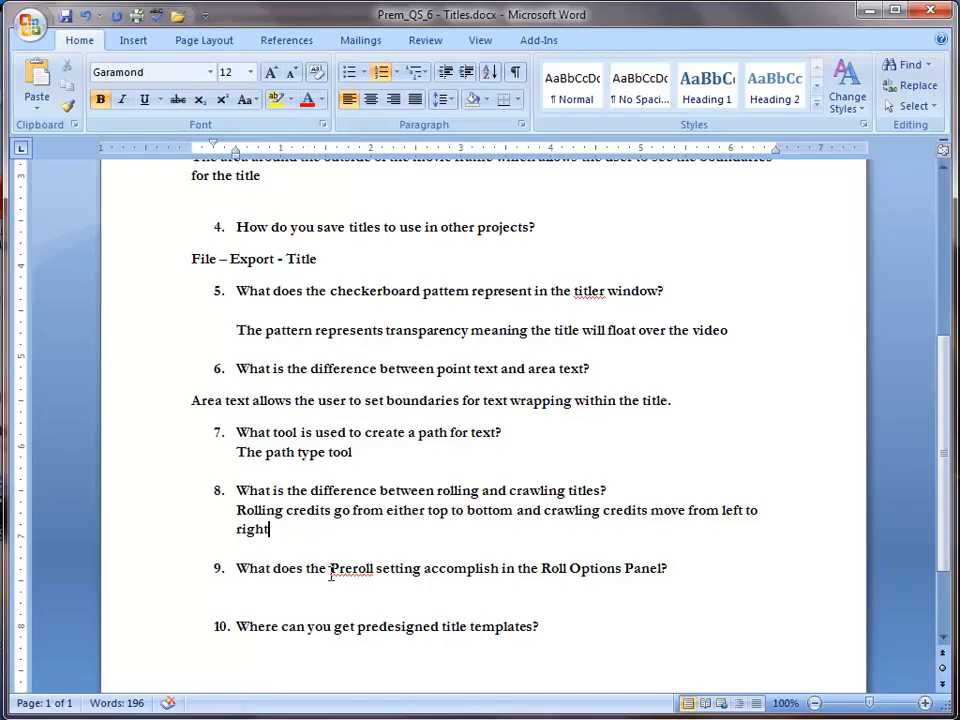
click(322, 597)
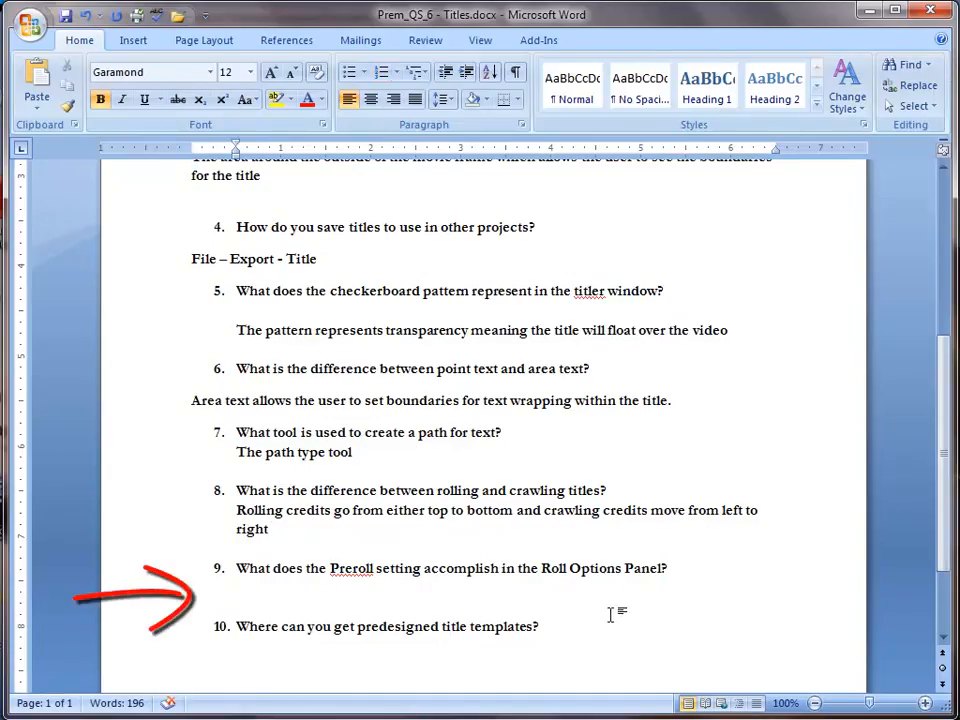
text(Preroll all)
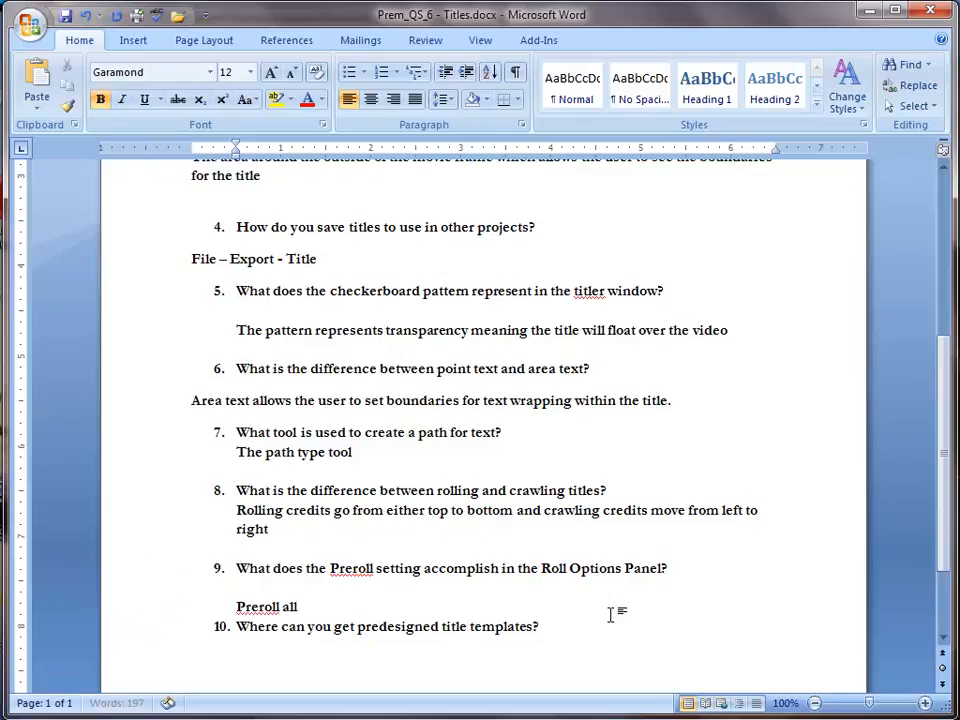
text(ows the user t)
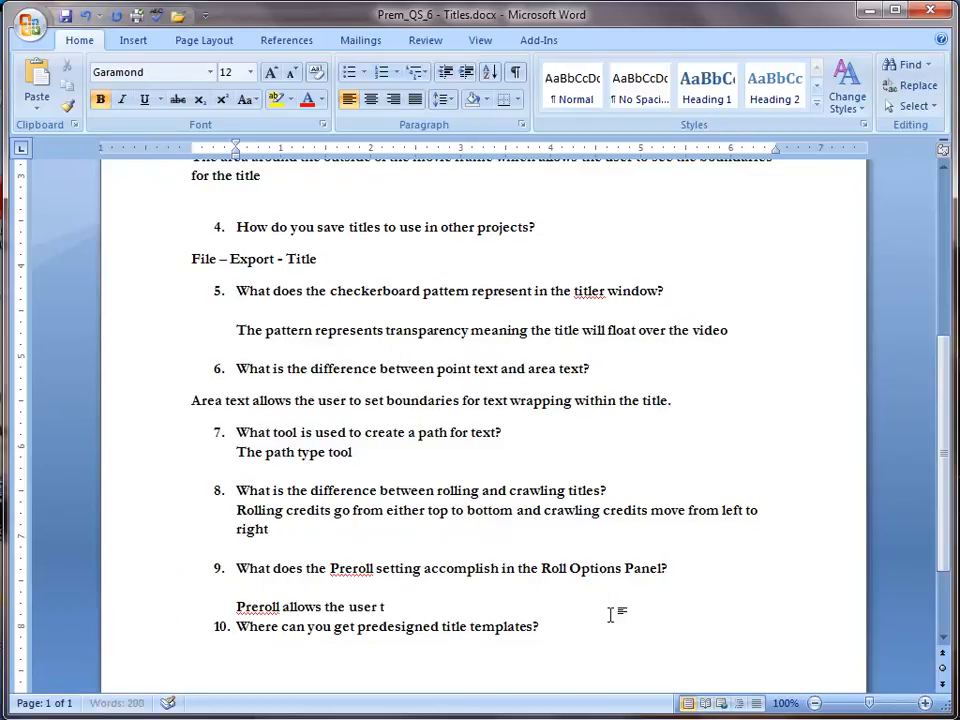
text(o delay the rolling piece of the cred)
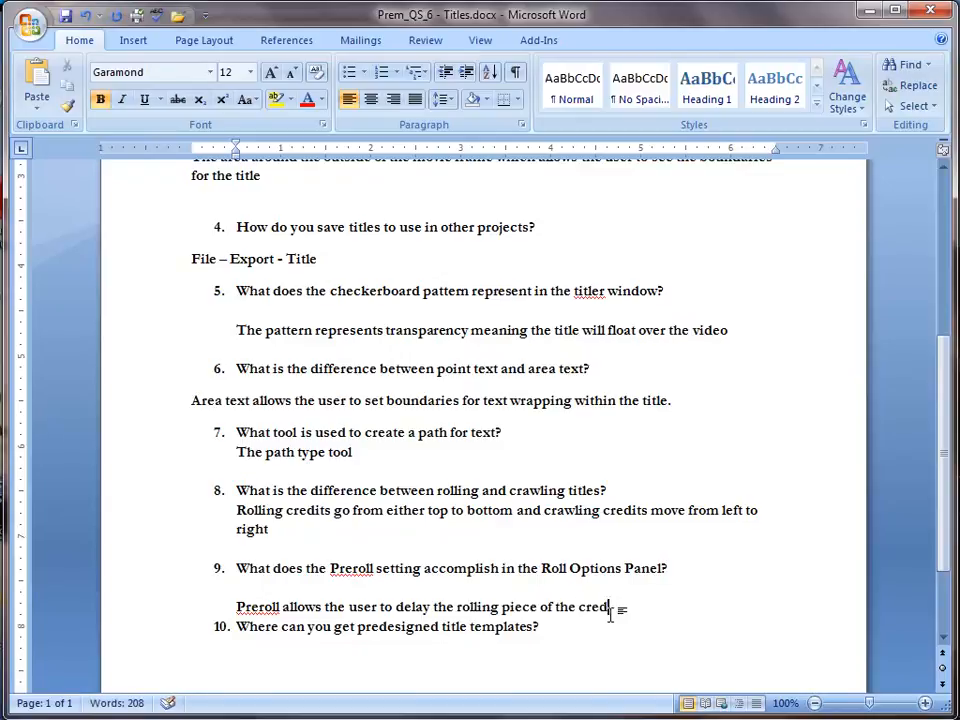
text(its. It is me)
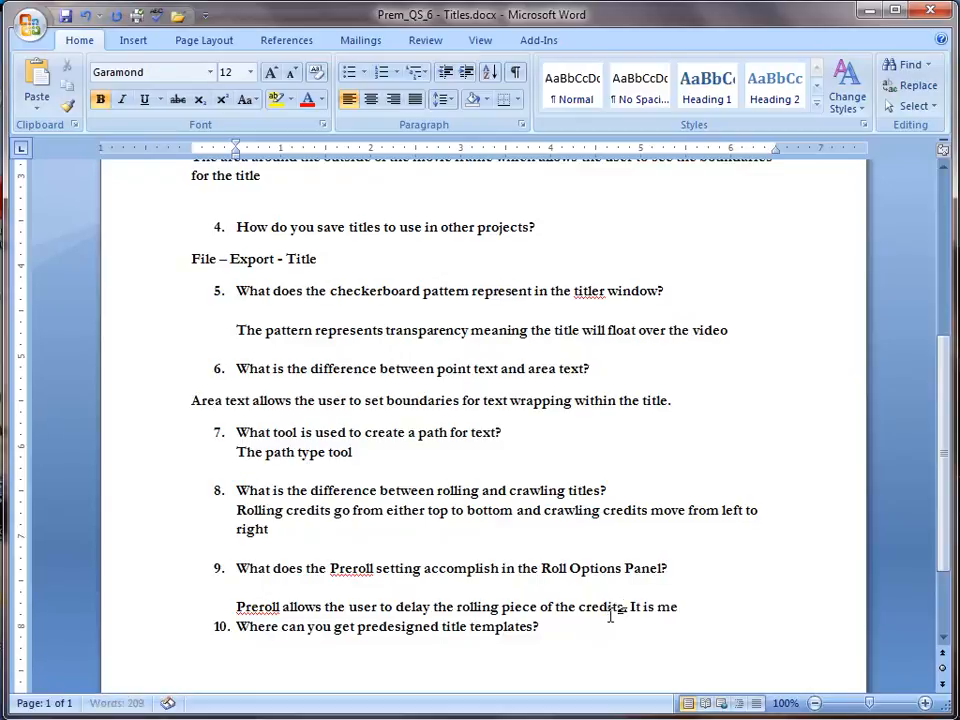
text(asured in frames)
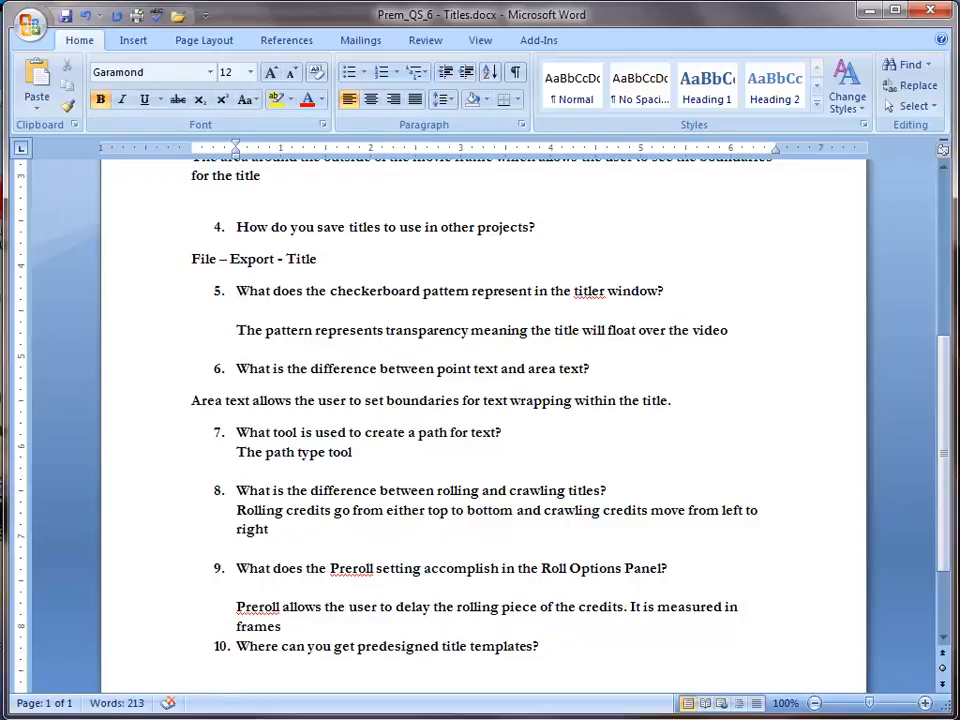
- Switch back to Premiere Pro, accept the roll options and close the title editor
key(alt+Tab)
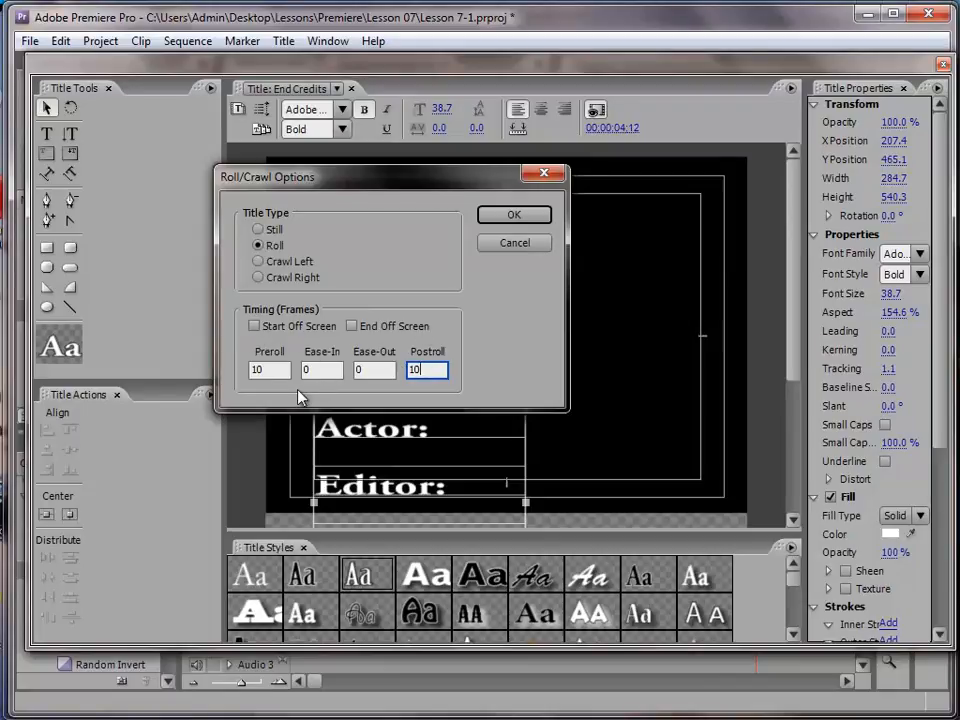
click(513, 214)
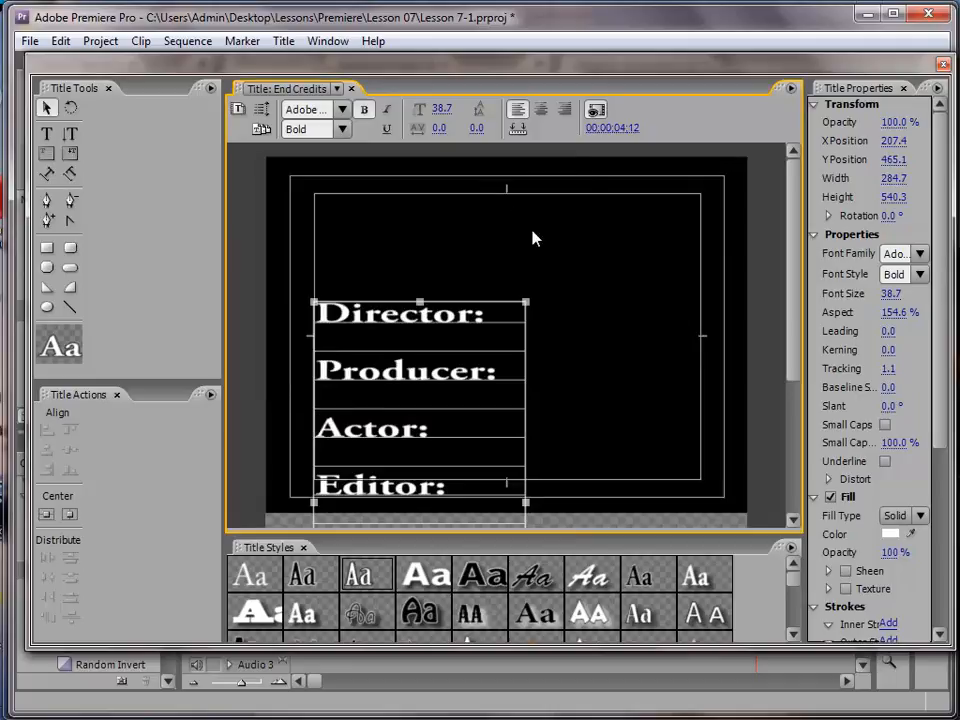
click(940, 66)
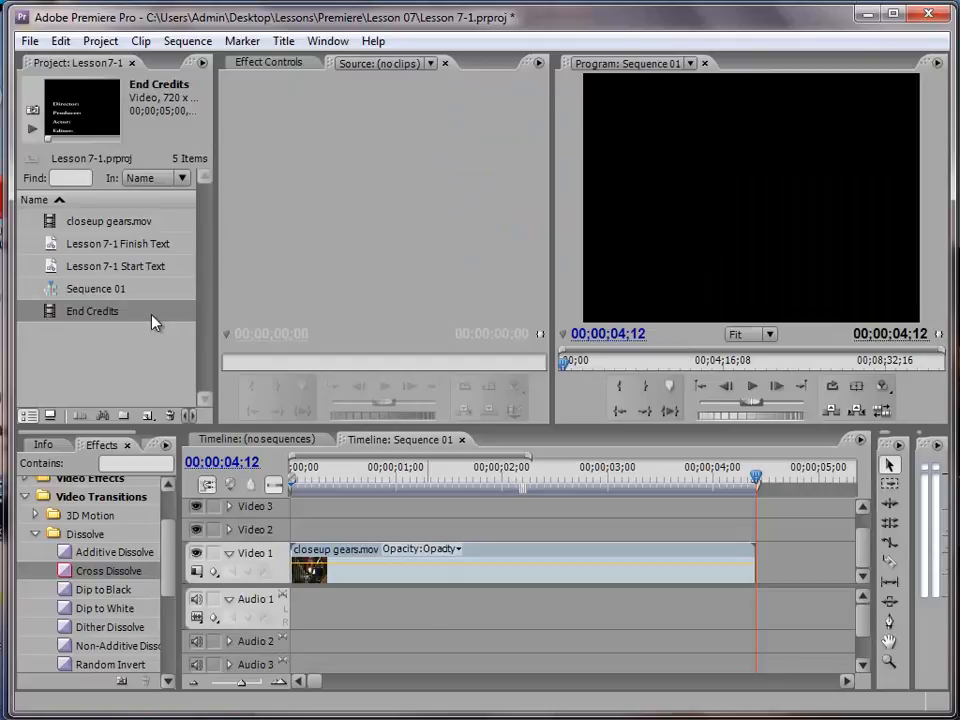
- Place the End Credits title on Video 2 starting about 19 frames in, and play the sequence from its beginning
click(50, 317)
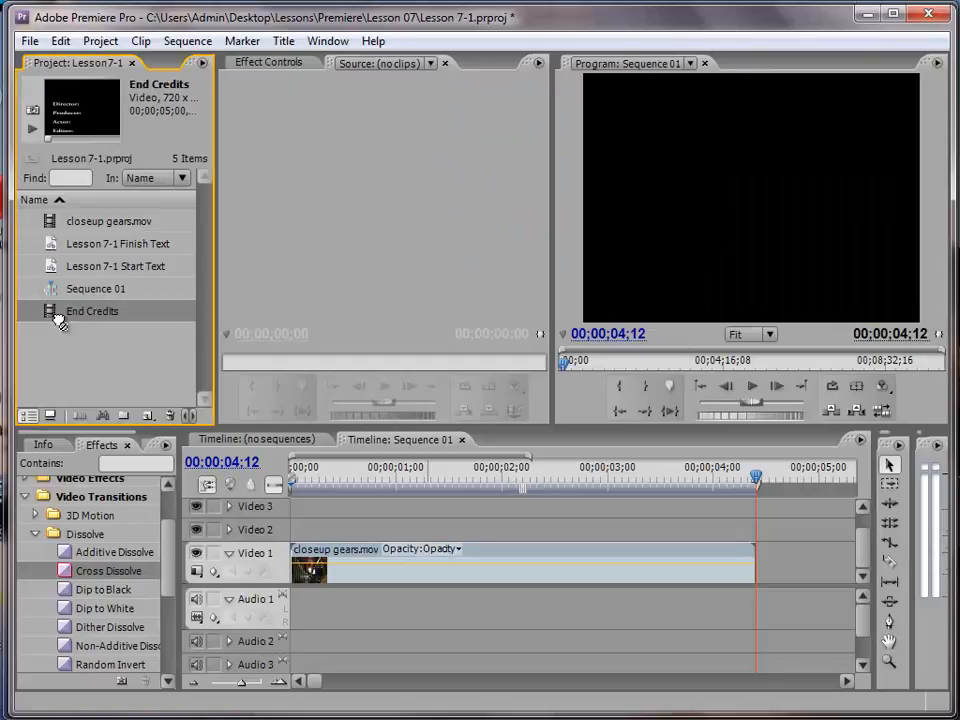
drag(424, 508, 275, 531)
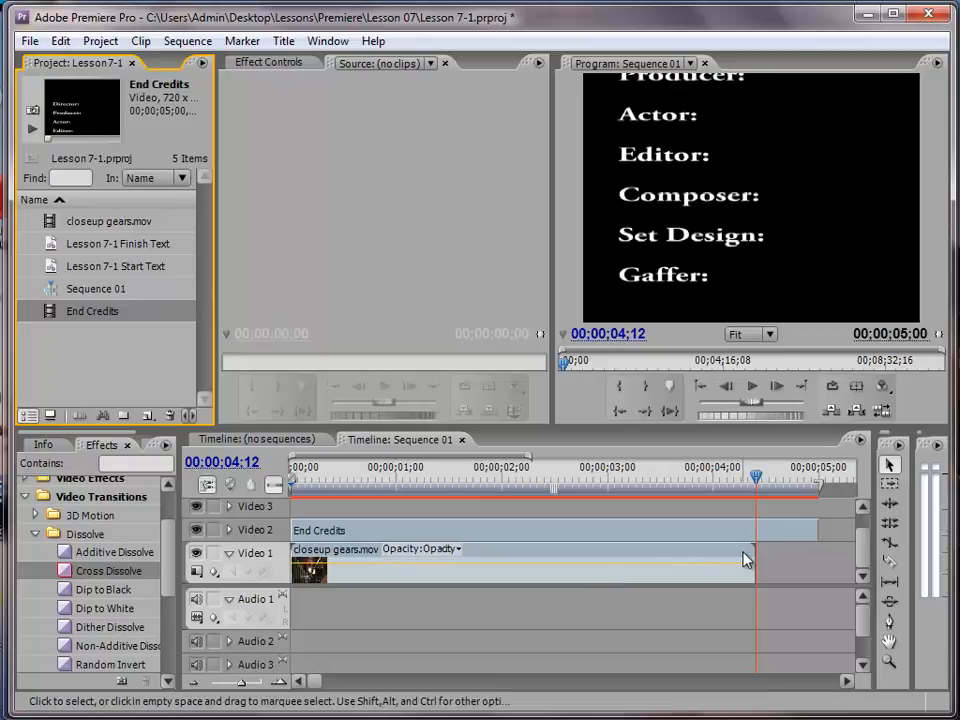
drag(606, 536, 643, 540)
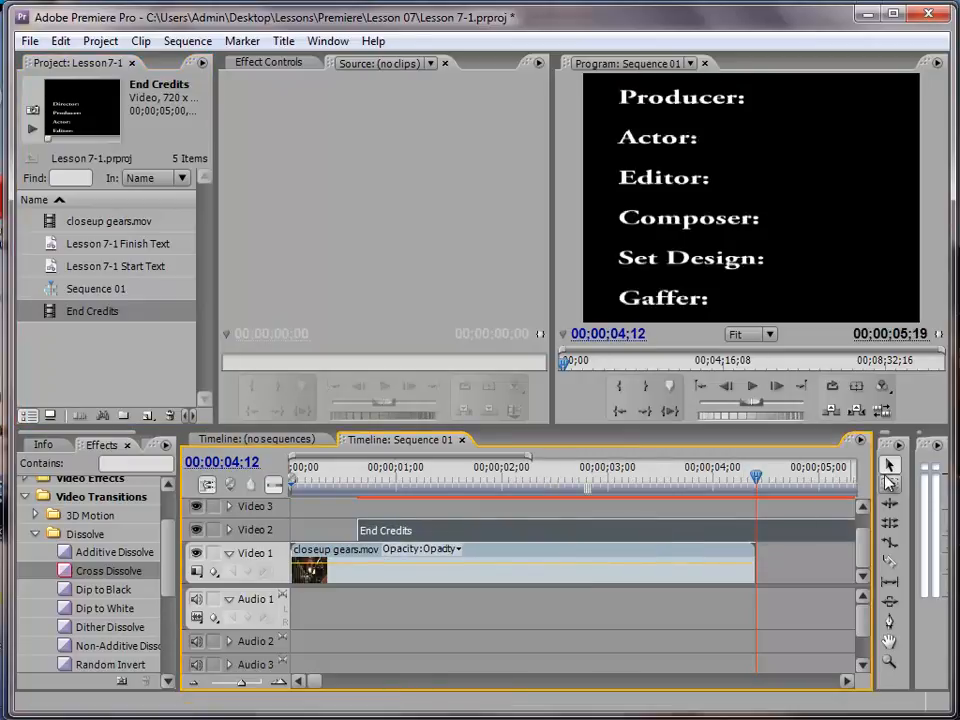
drag(756, 478, 293, 474)
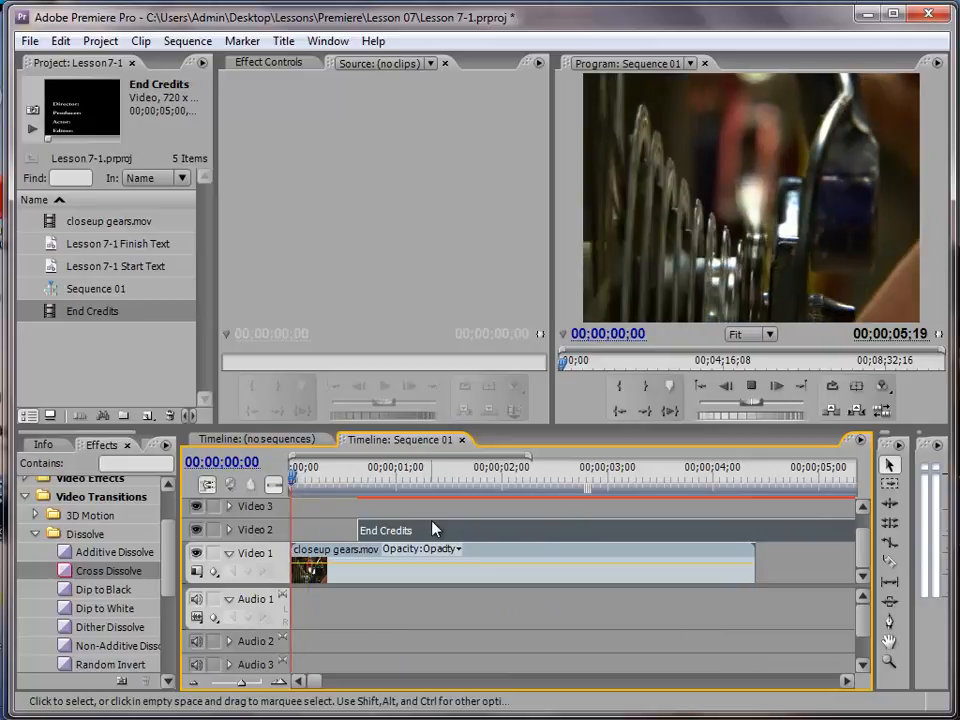
key(space)
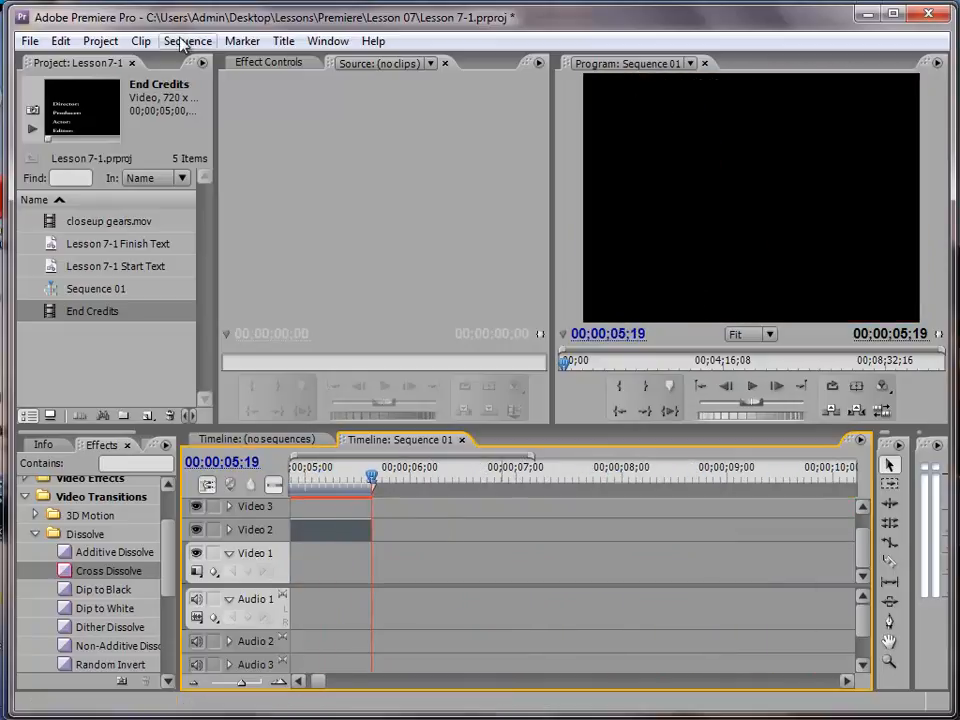
- Reopen the End Credits title, enable Start Off Screen in its roll options and close the title editor
double_click(42, 314)
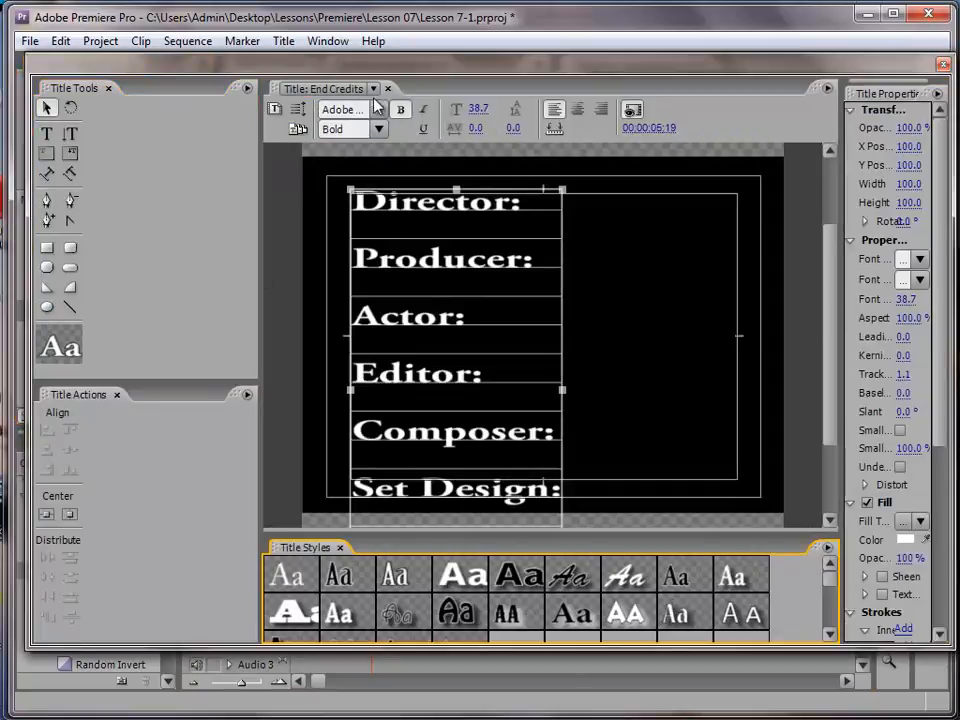
click(298, 110)
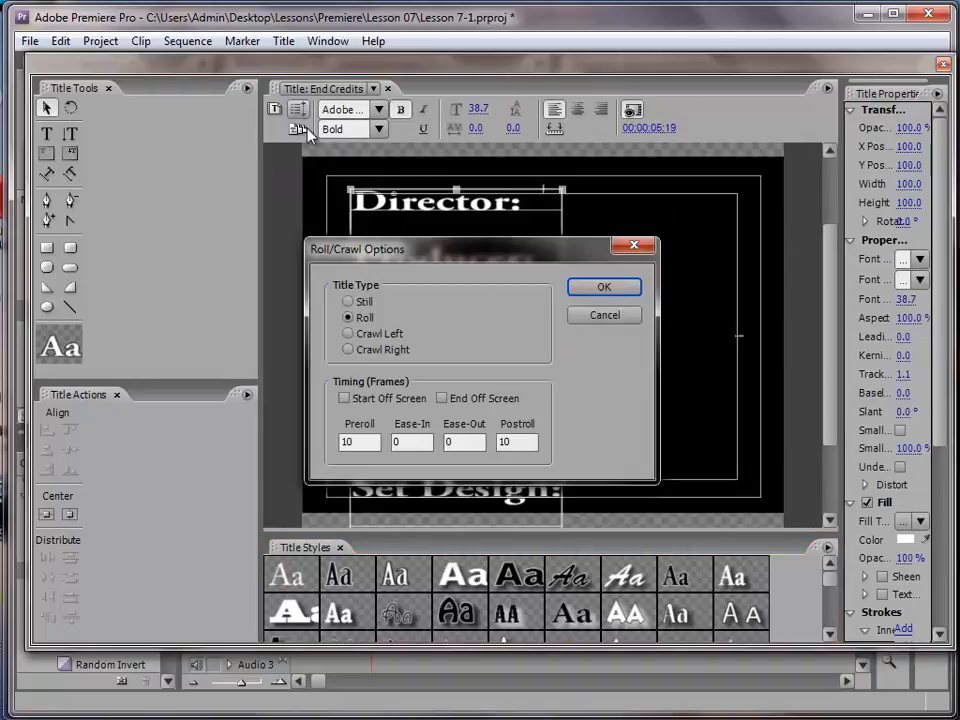
click(343, 398)
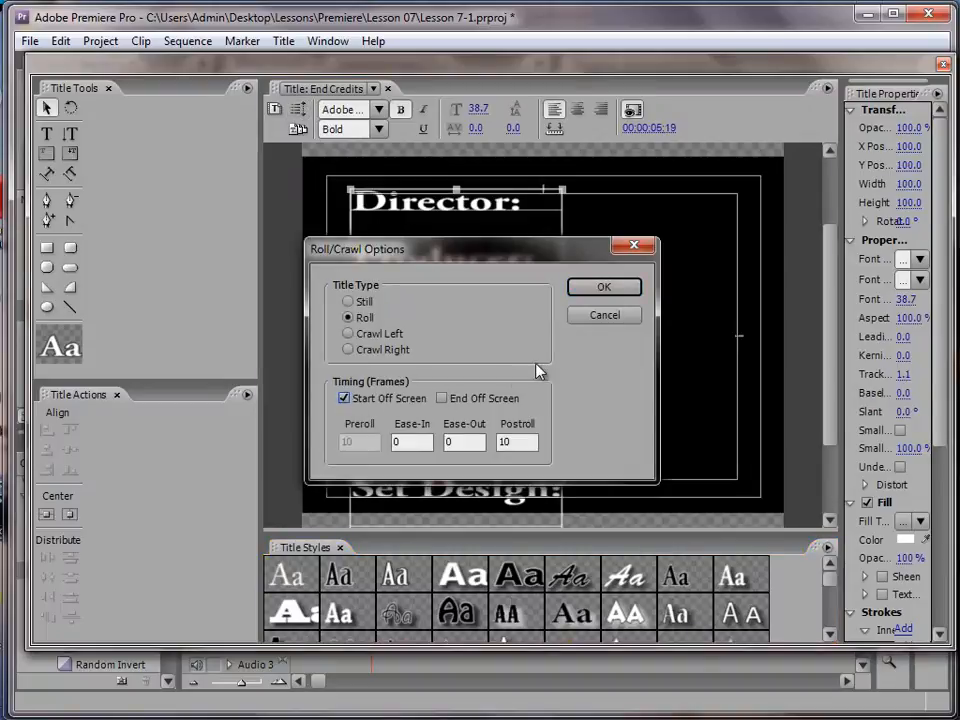
click(576, 292)
click(943, 63)
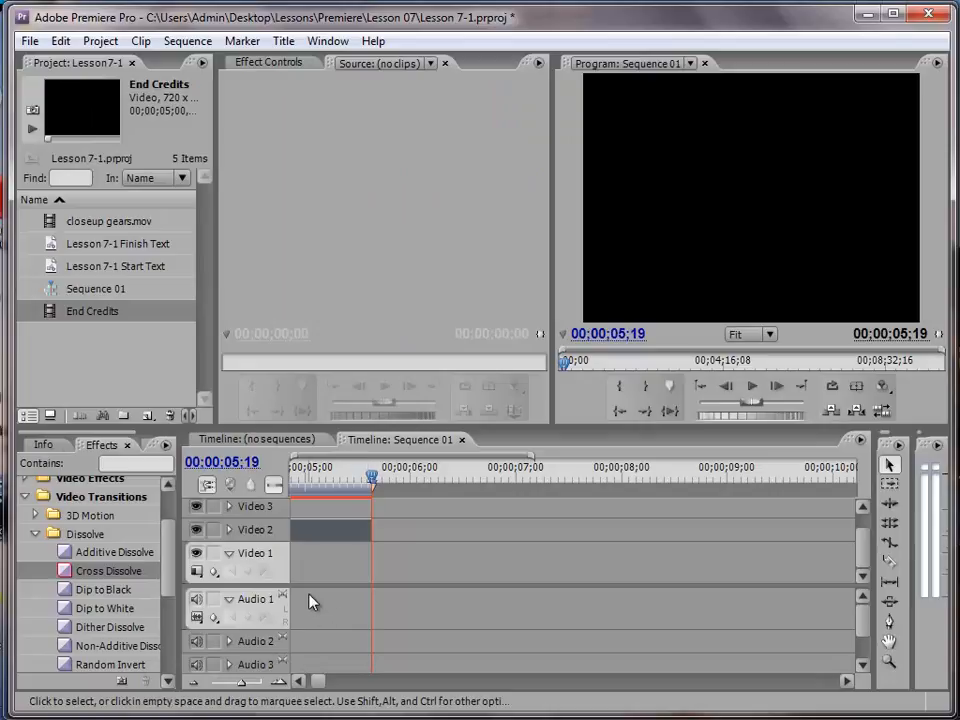
- Play Sequence 01 from about frame 3 to review how the End Credits title rolls
drag(323, 686, 300, 686)
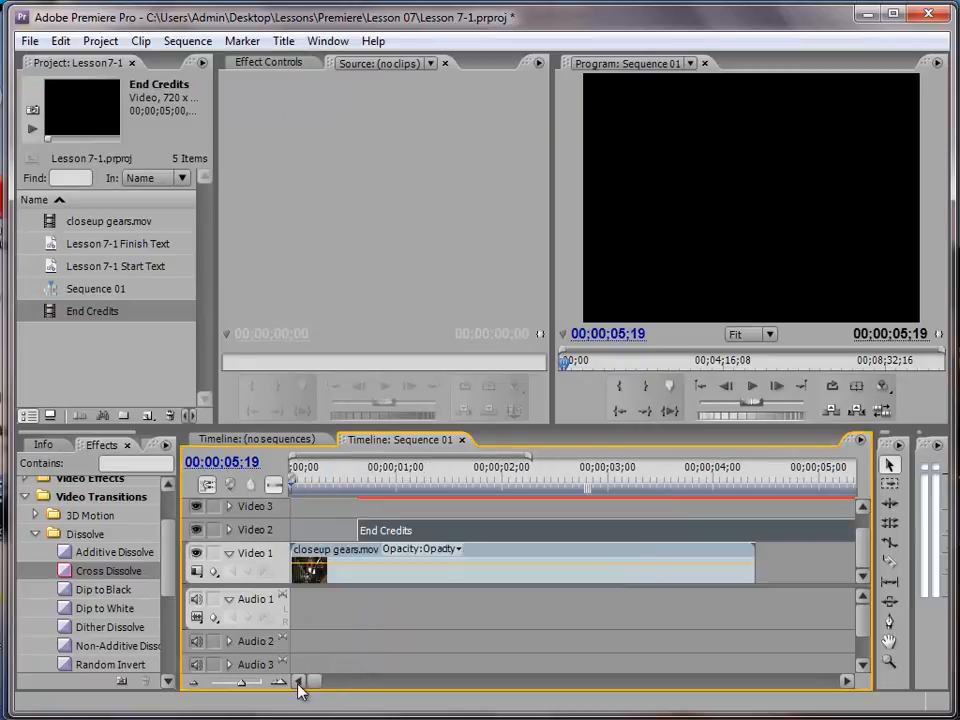
click(303, 471)
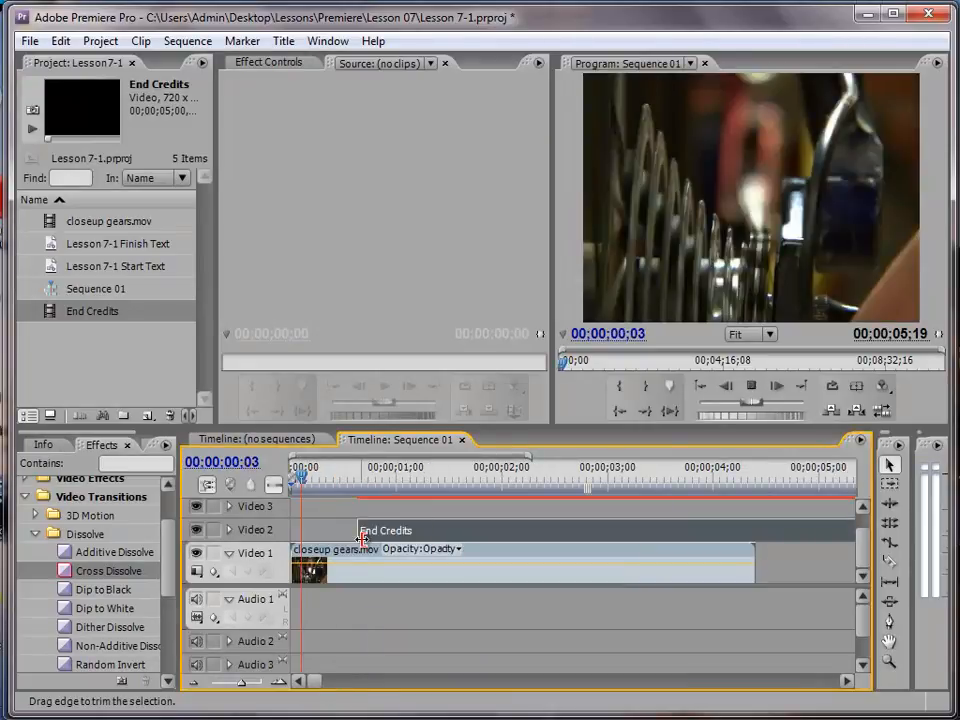
key(space)
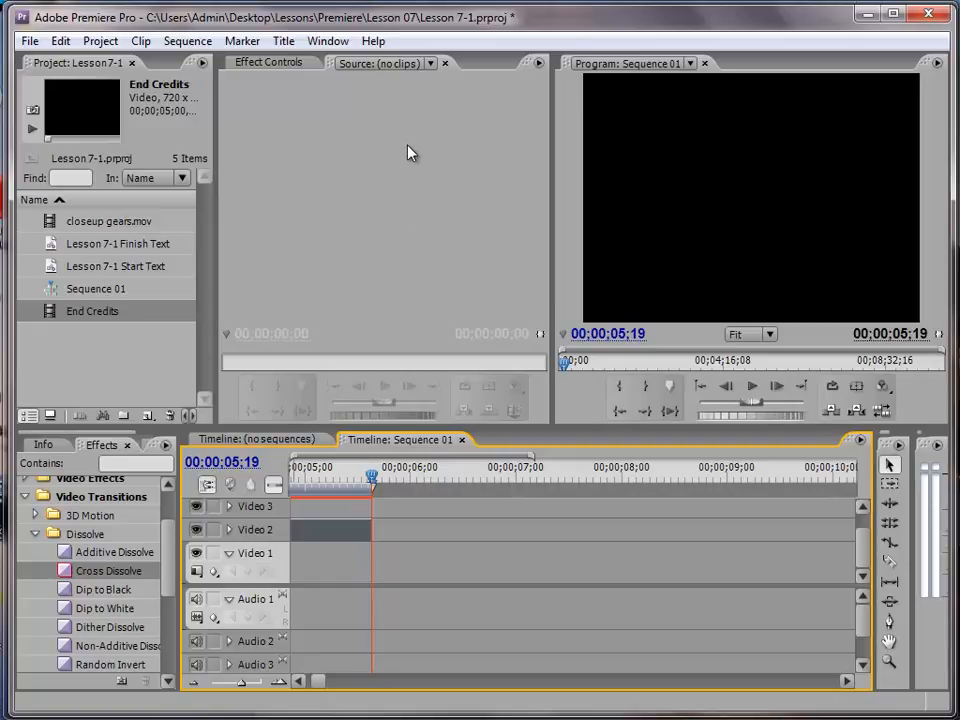
click(29, 41)
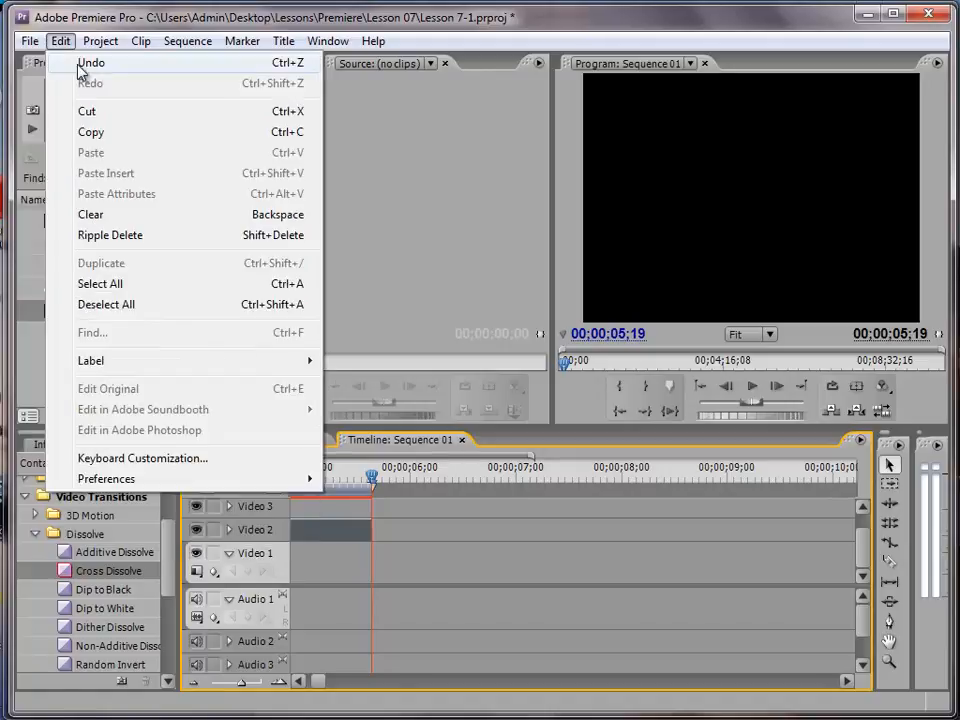
mouse_move(227, 70)
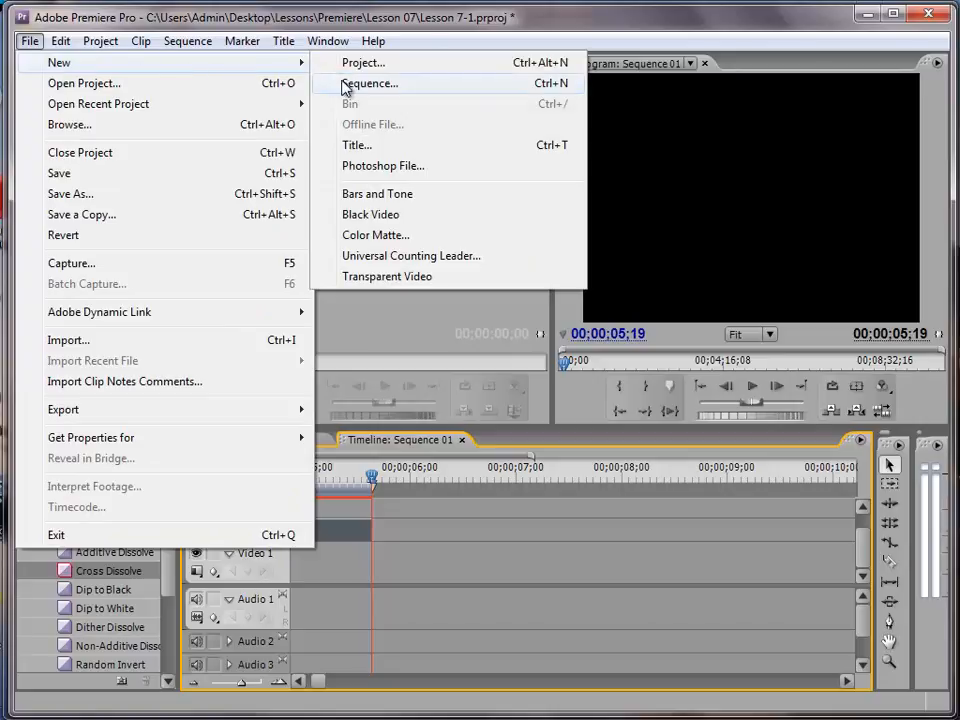
click(398, 146)
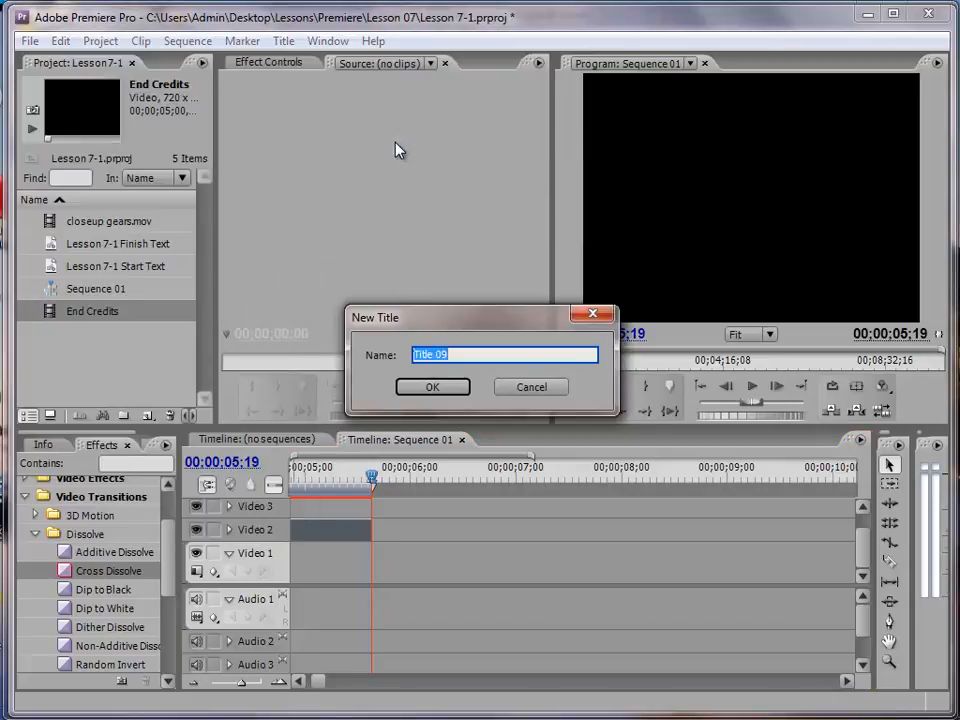
click(531, 387)
- Start a new title based on a template and preview the Abstract_Wide_side, Abstract_Wide_full and Abstract_Wide_low3 presets
click(294, 50)
click(294, 50)
click(295, 51)
mouse_move(296, 62)
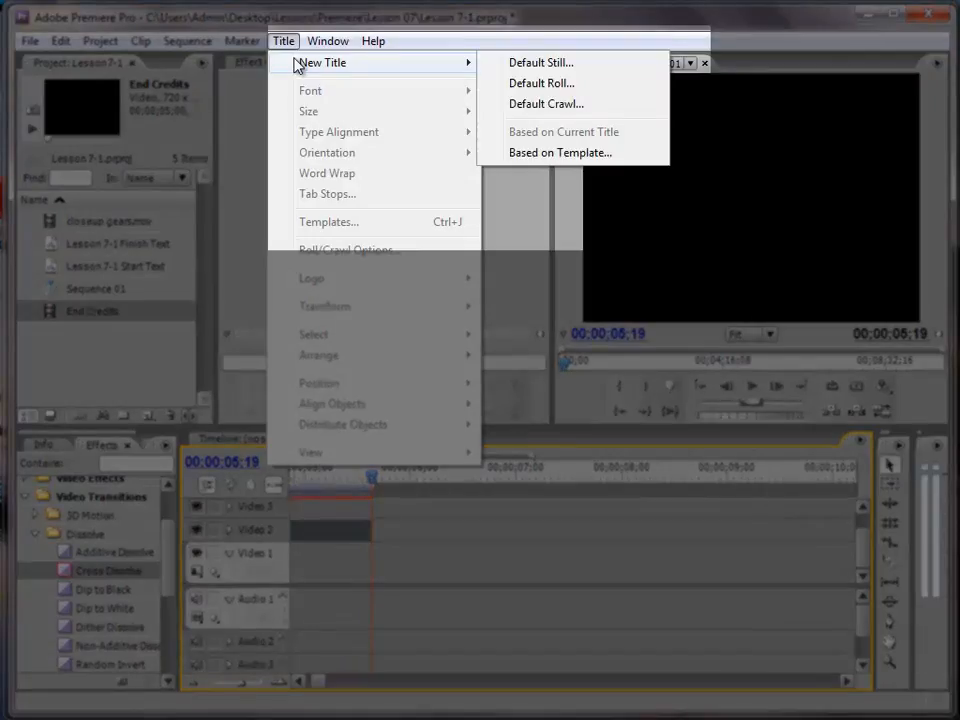
click(581, 153)
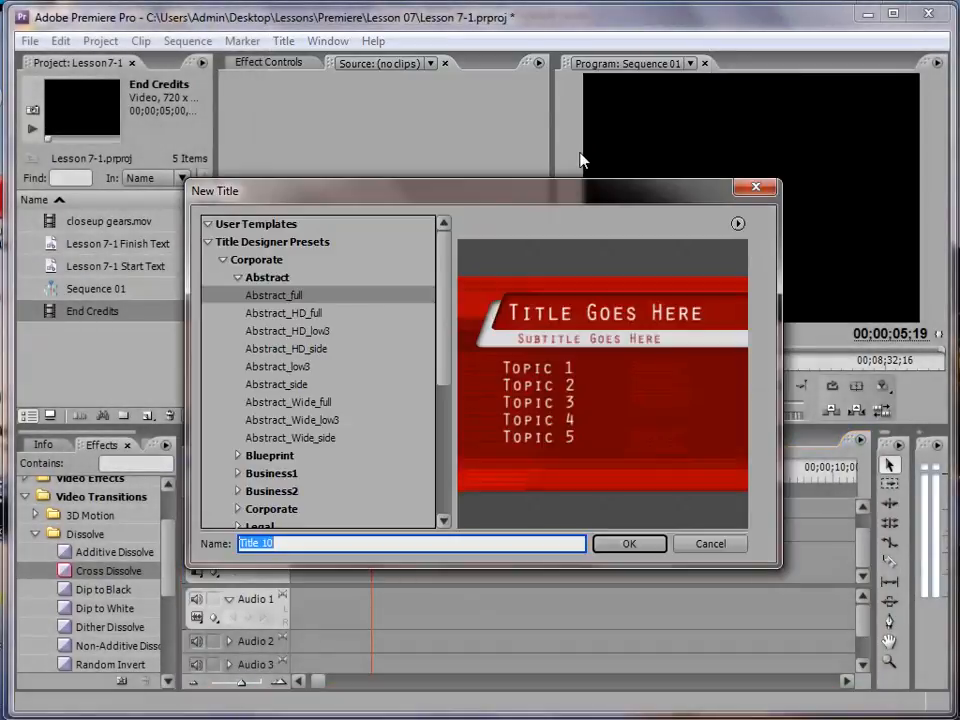
drag(443, 261, 443, 324)
click(268, 308)
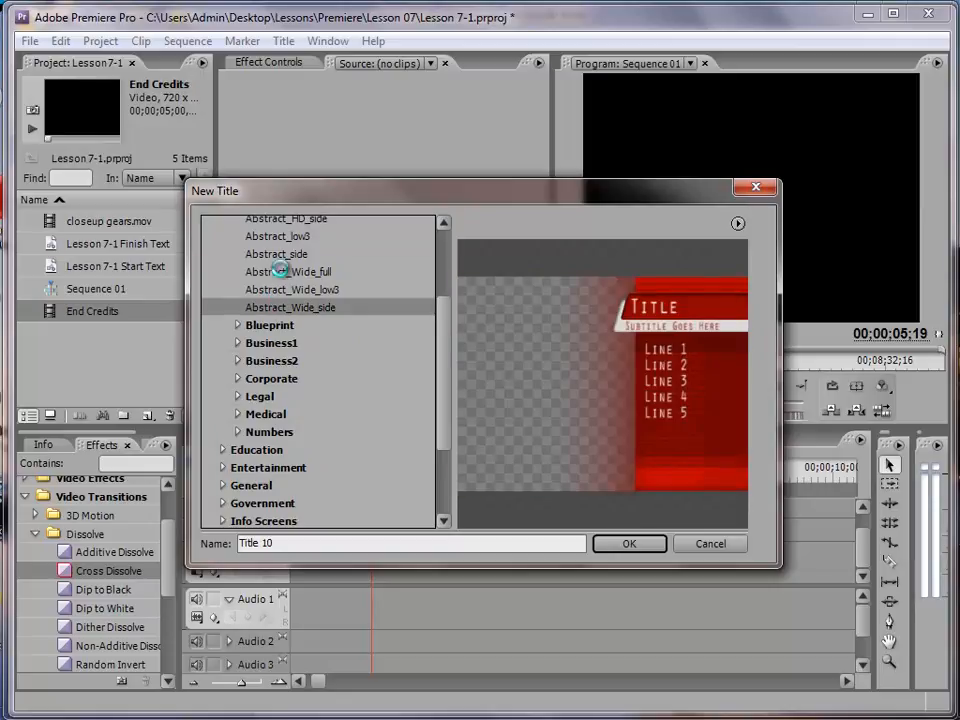
click(282, 272)
click(307, 290)
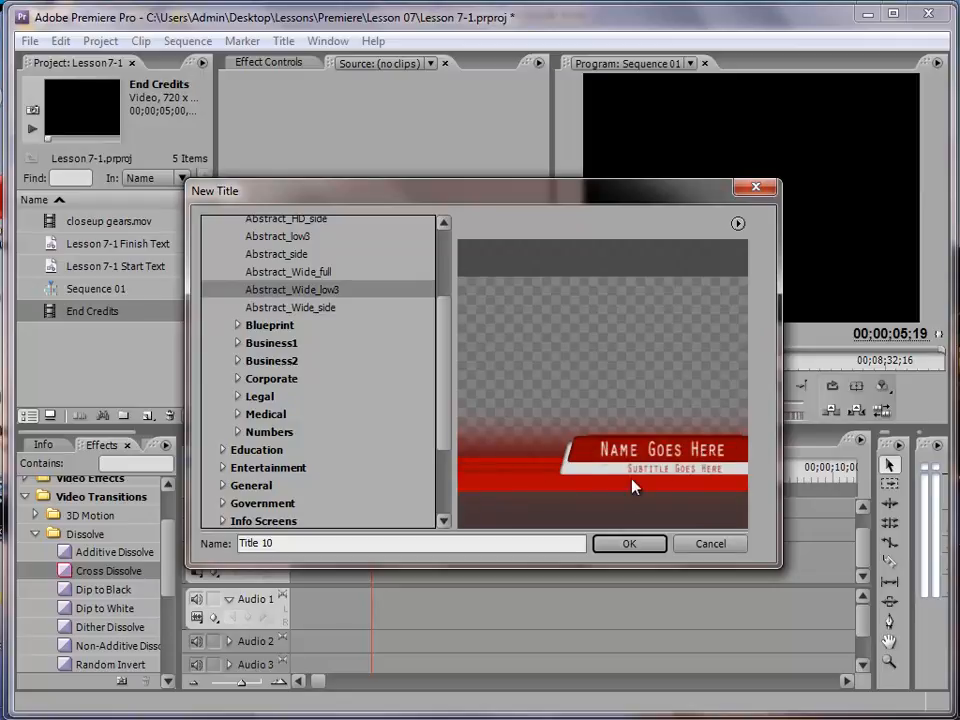
- Browse the Entertainment title templates, preview Art Palette_HD_low3 and Art Palette_side, and dismiss the template dialog without creating a title
drag(446, 375, 446, 503)
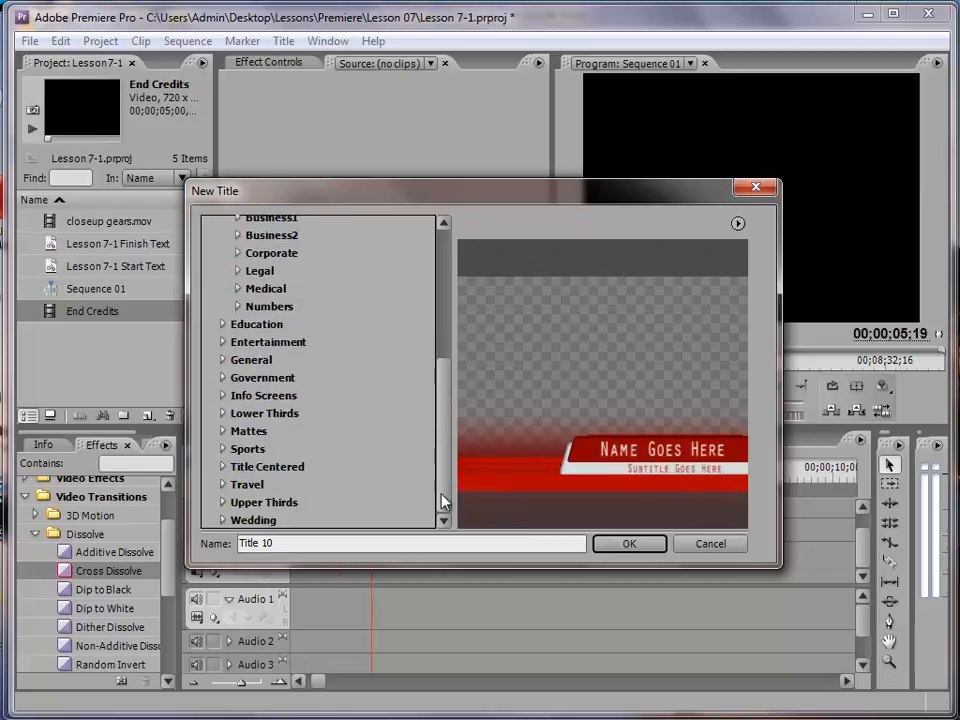
click(223, 342)
click(242, 360)
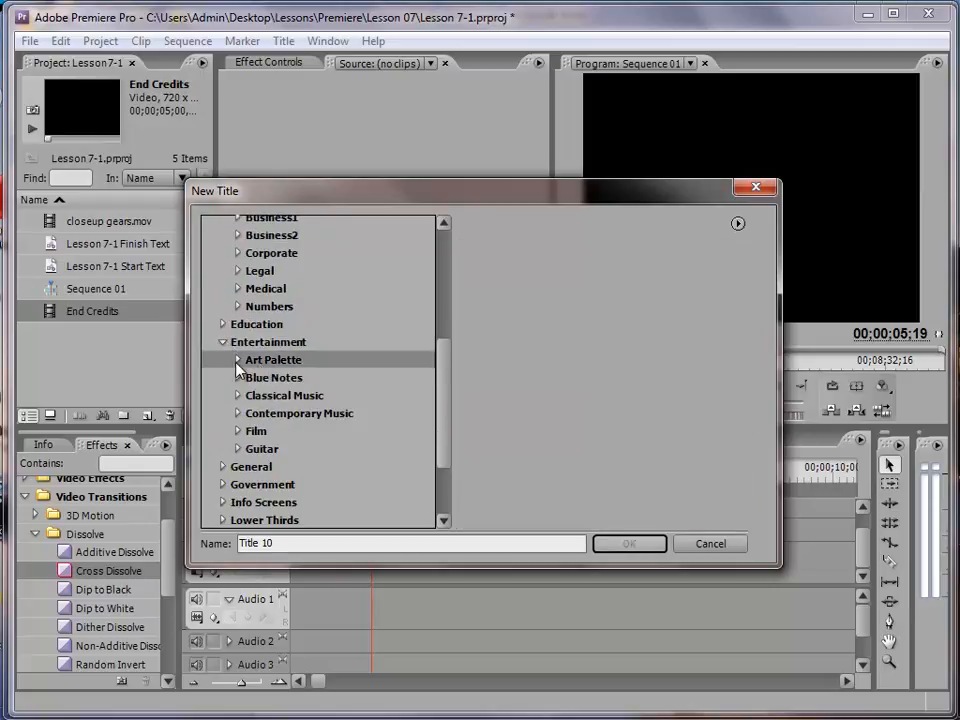
click(237, 362)
click(282, 419)
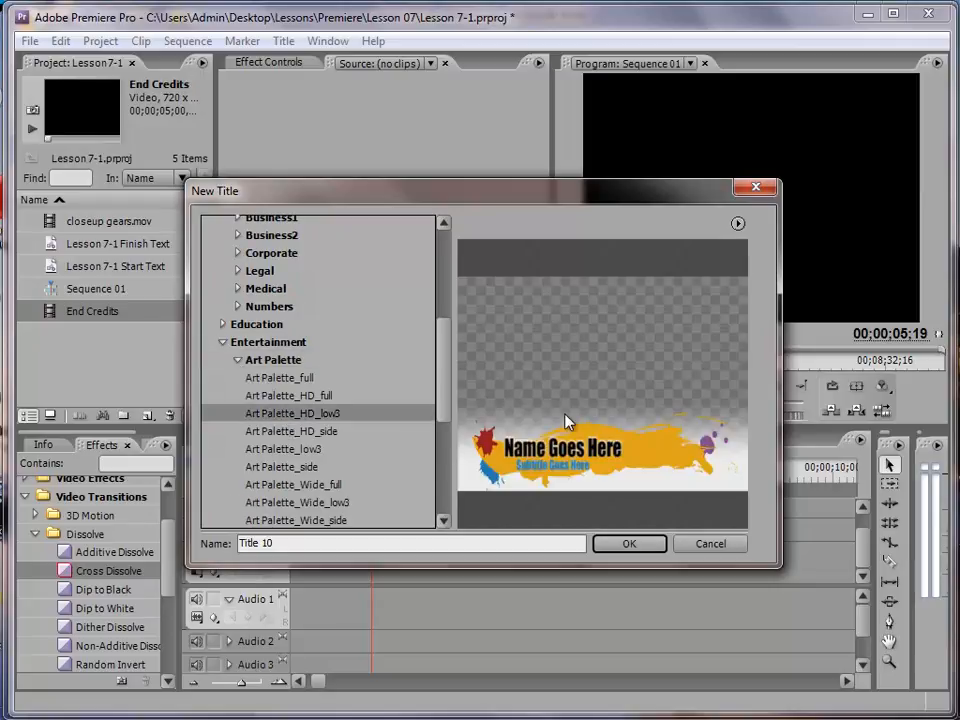
click(270, 464)
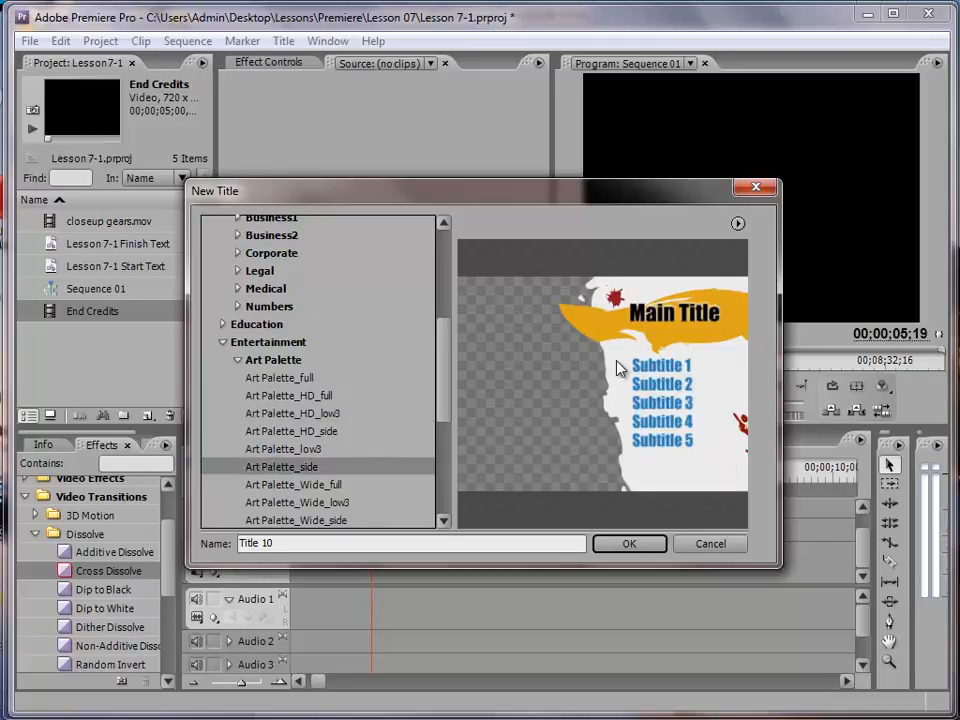
drag(450, 342, 451, 423)
click(297, 305)
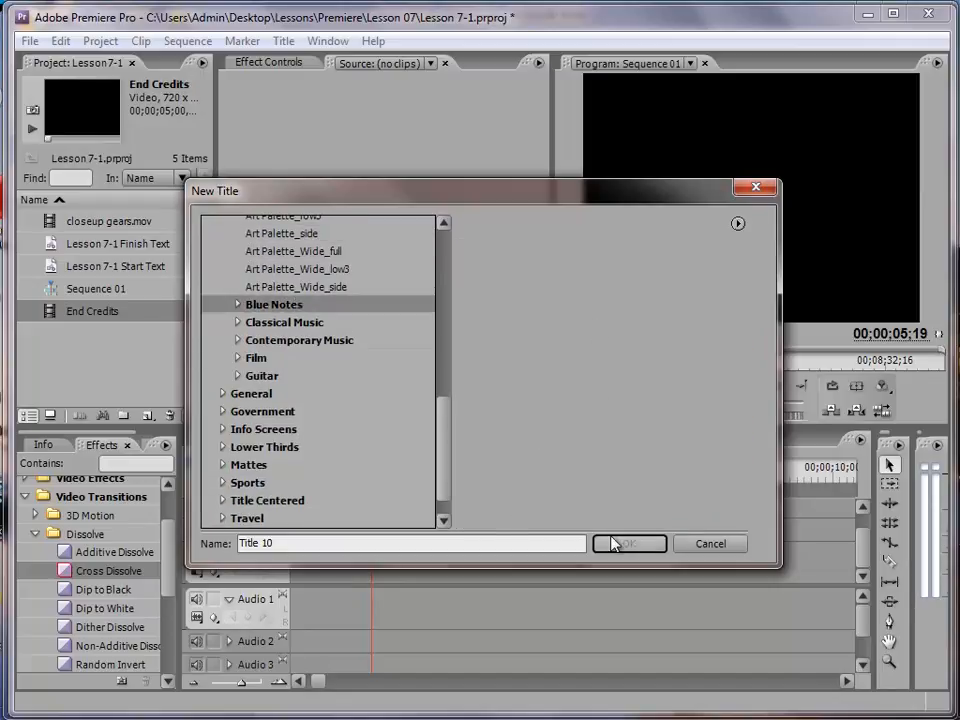
click(710, 543)
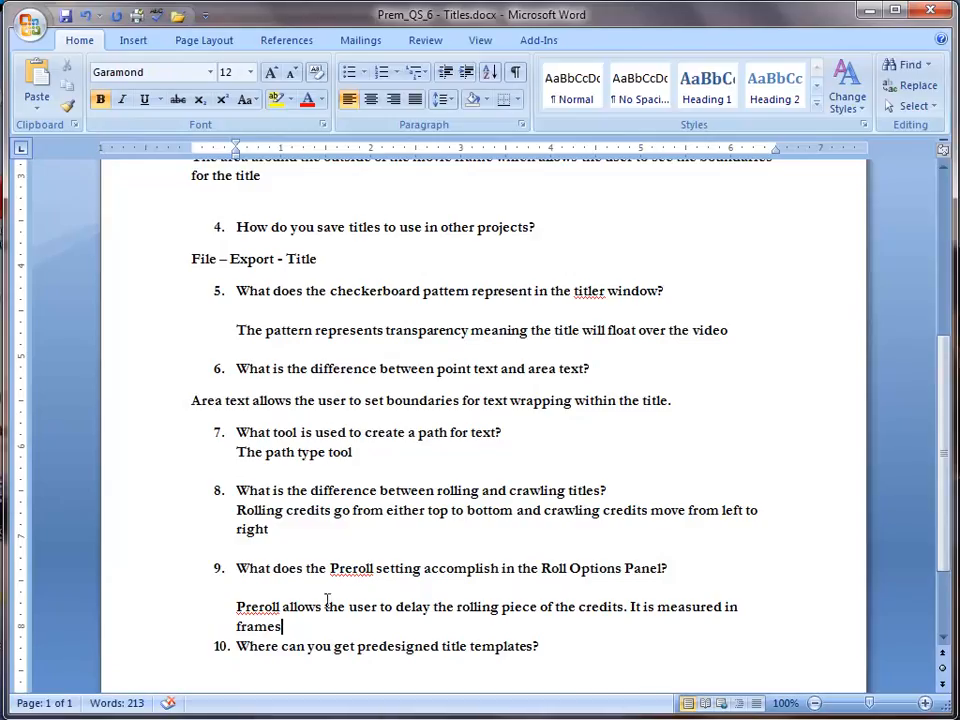
- In the Word study sheet, answer question 10 on predesigned title templates with "Title menu – New Title From Template"
scroll(326, 602, down, 2)
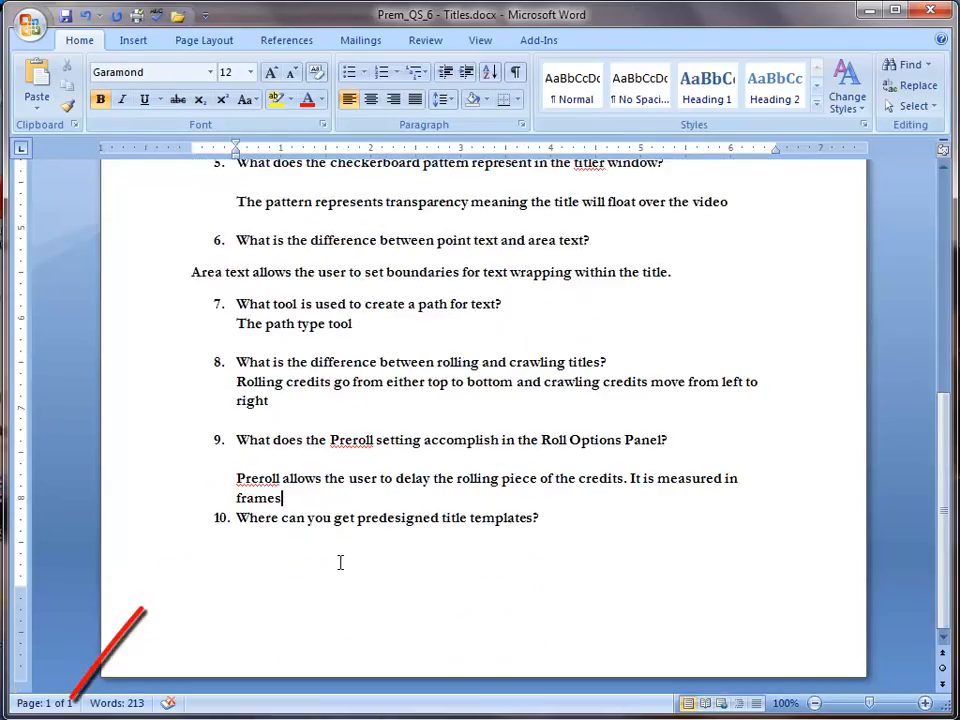
click(552, 518)
key(Return)
key(Return)
text(Title menu)
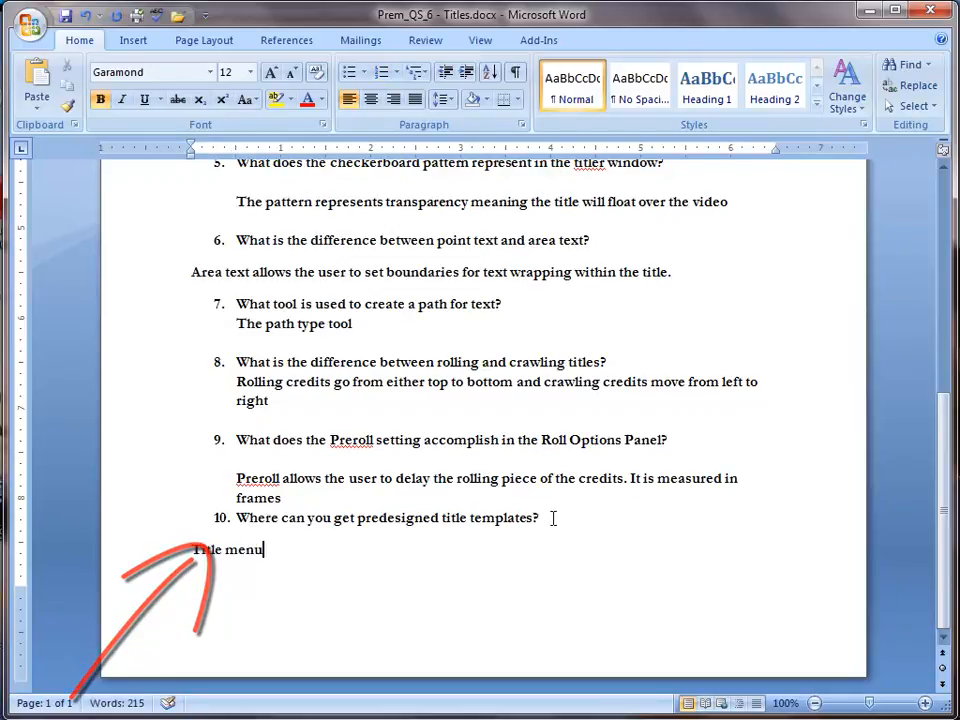
text( - New T)
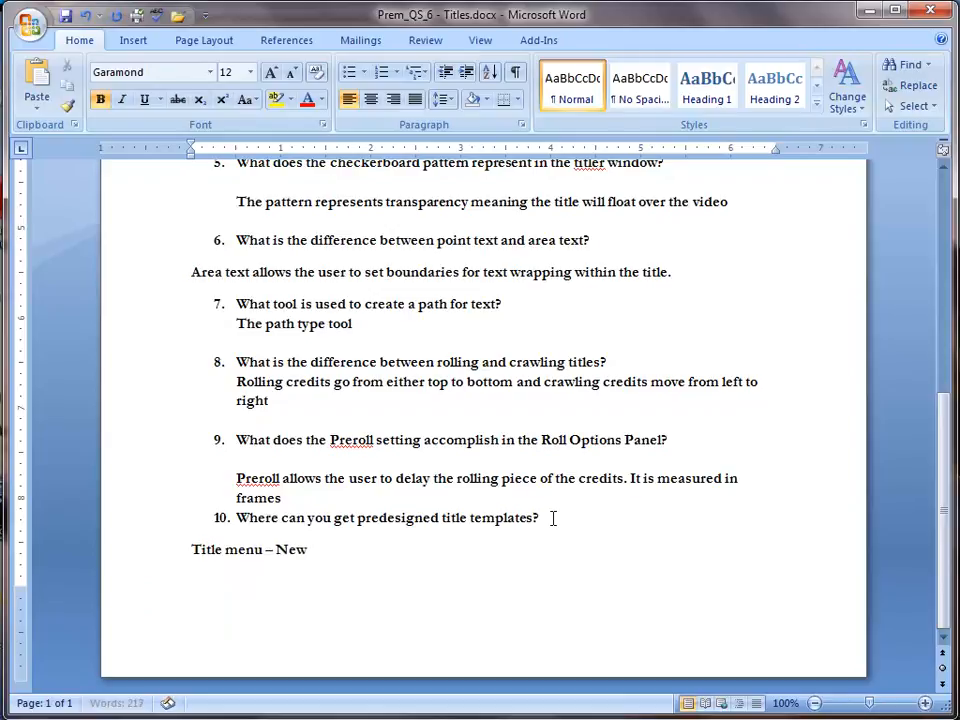
text(itle From Temlate)
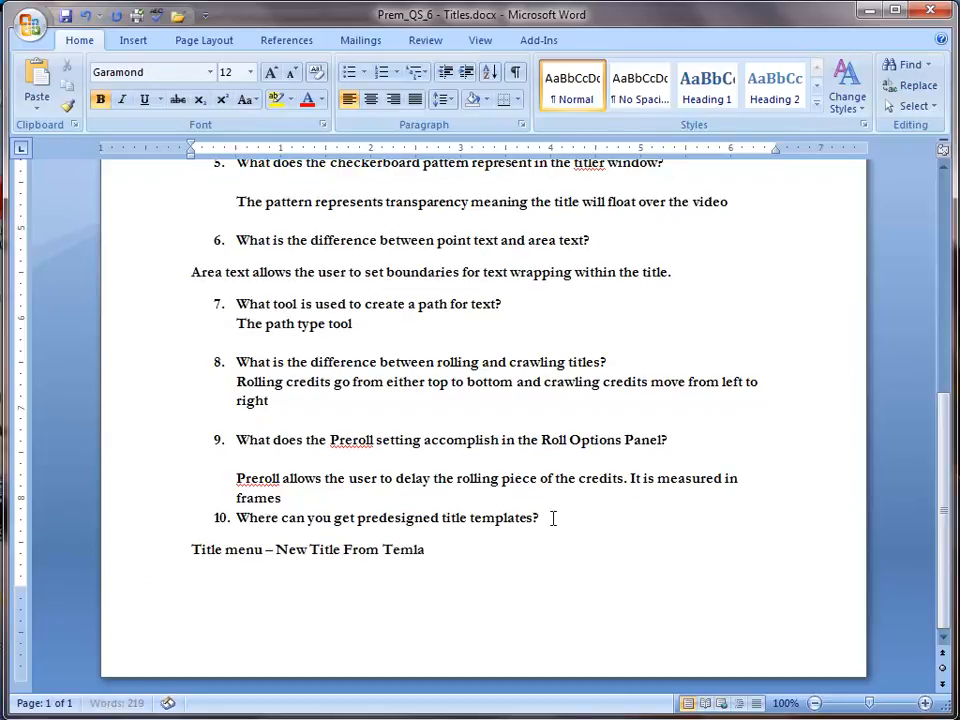
key(BackSpace)
key(BackSpace)
key(BackSpace)
key(BackSpace)
text(plate)
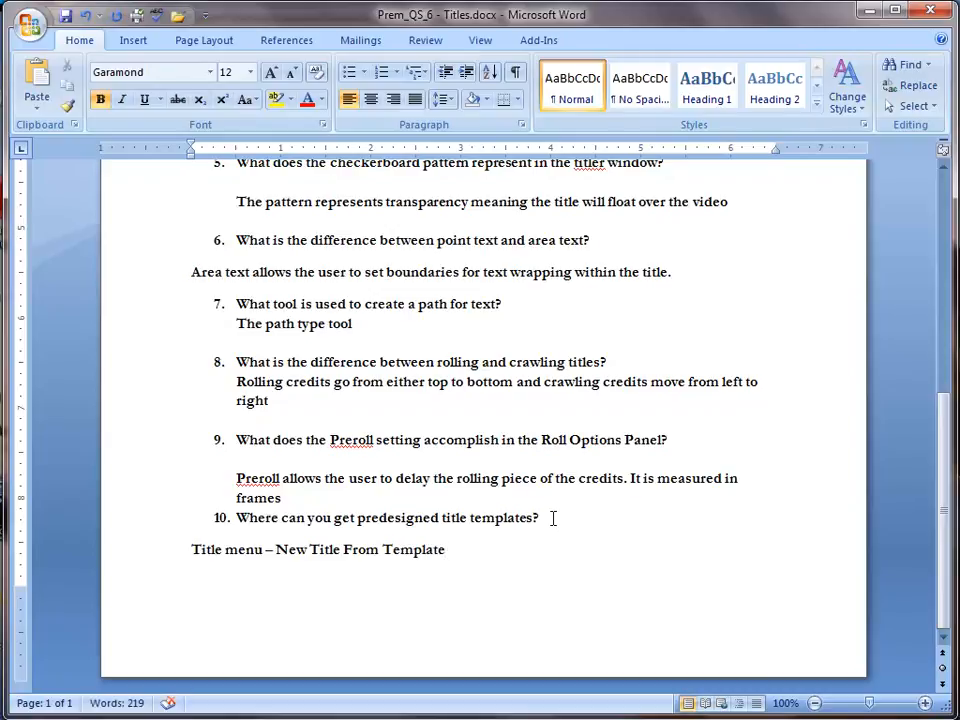